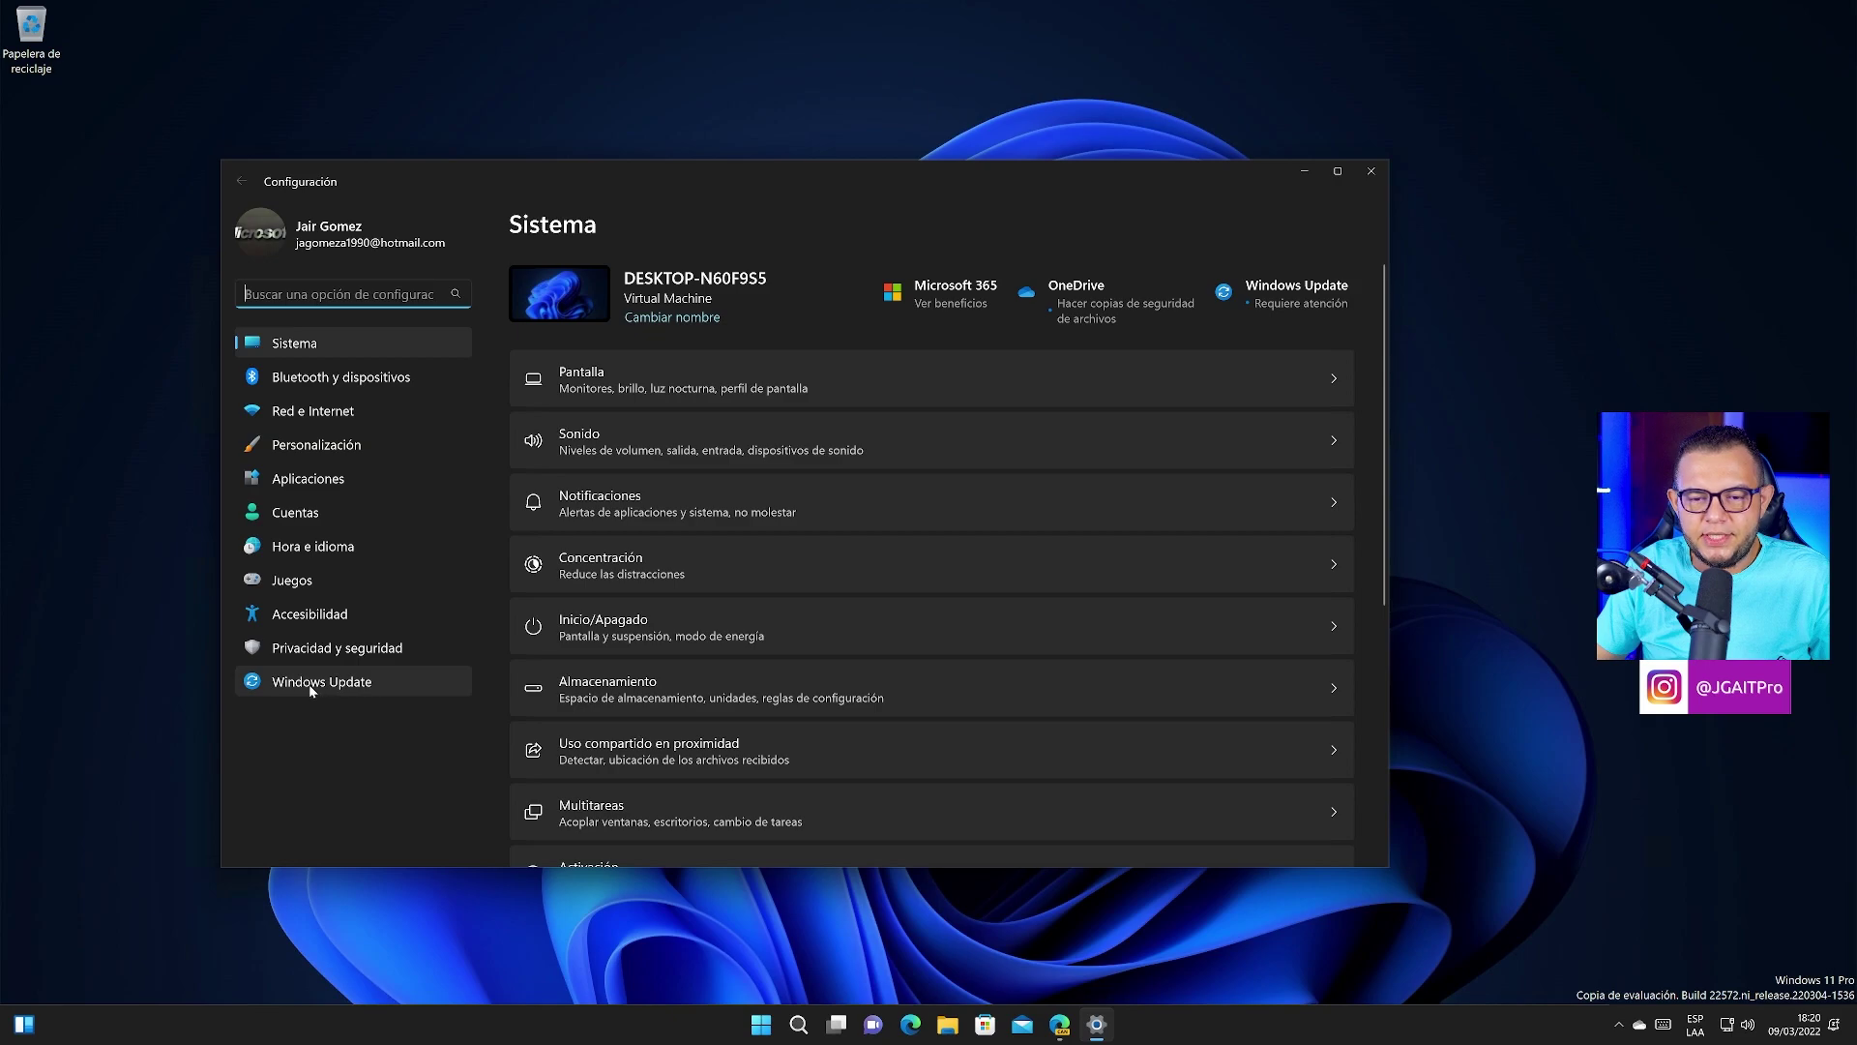
Step: Check the Windows Update status and the device and Windows specifications on the About page in Settings
{"action": "left_click", "coordinate": [310, 682]}
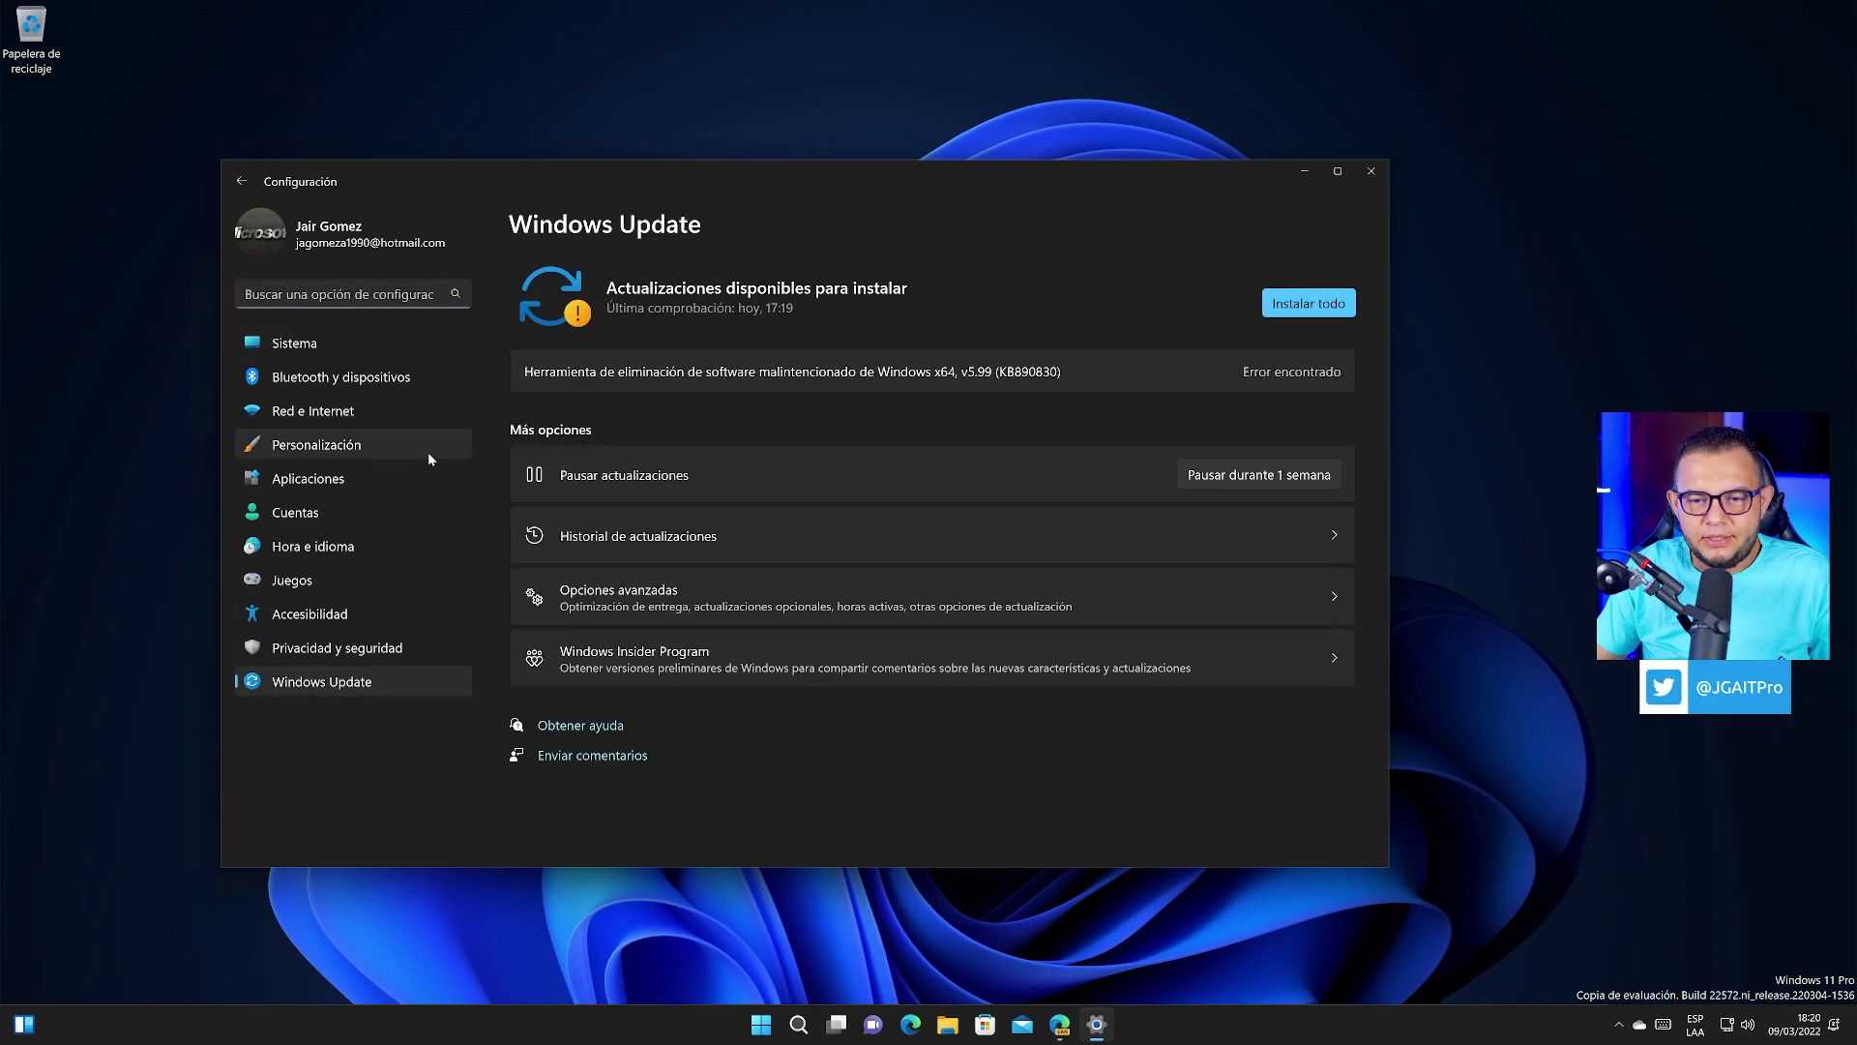
{"action": "left_click", "coordinate": [309, 345]}
{"action": "scroll", "coordinate": [760, 590], "scroll_direction": "down", "scroll_amount": 5}
{"action": "left_click", "coordinate": [740, 786]}
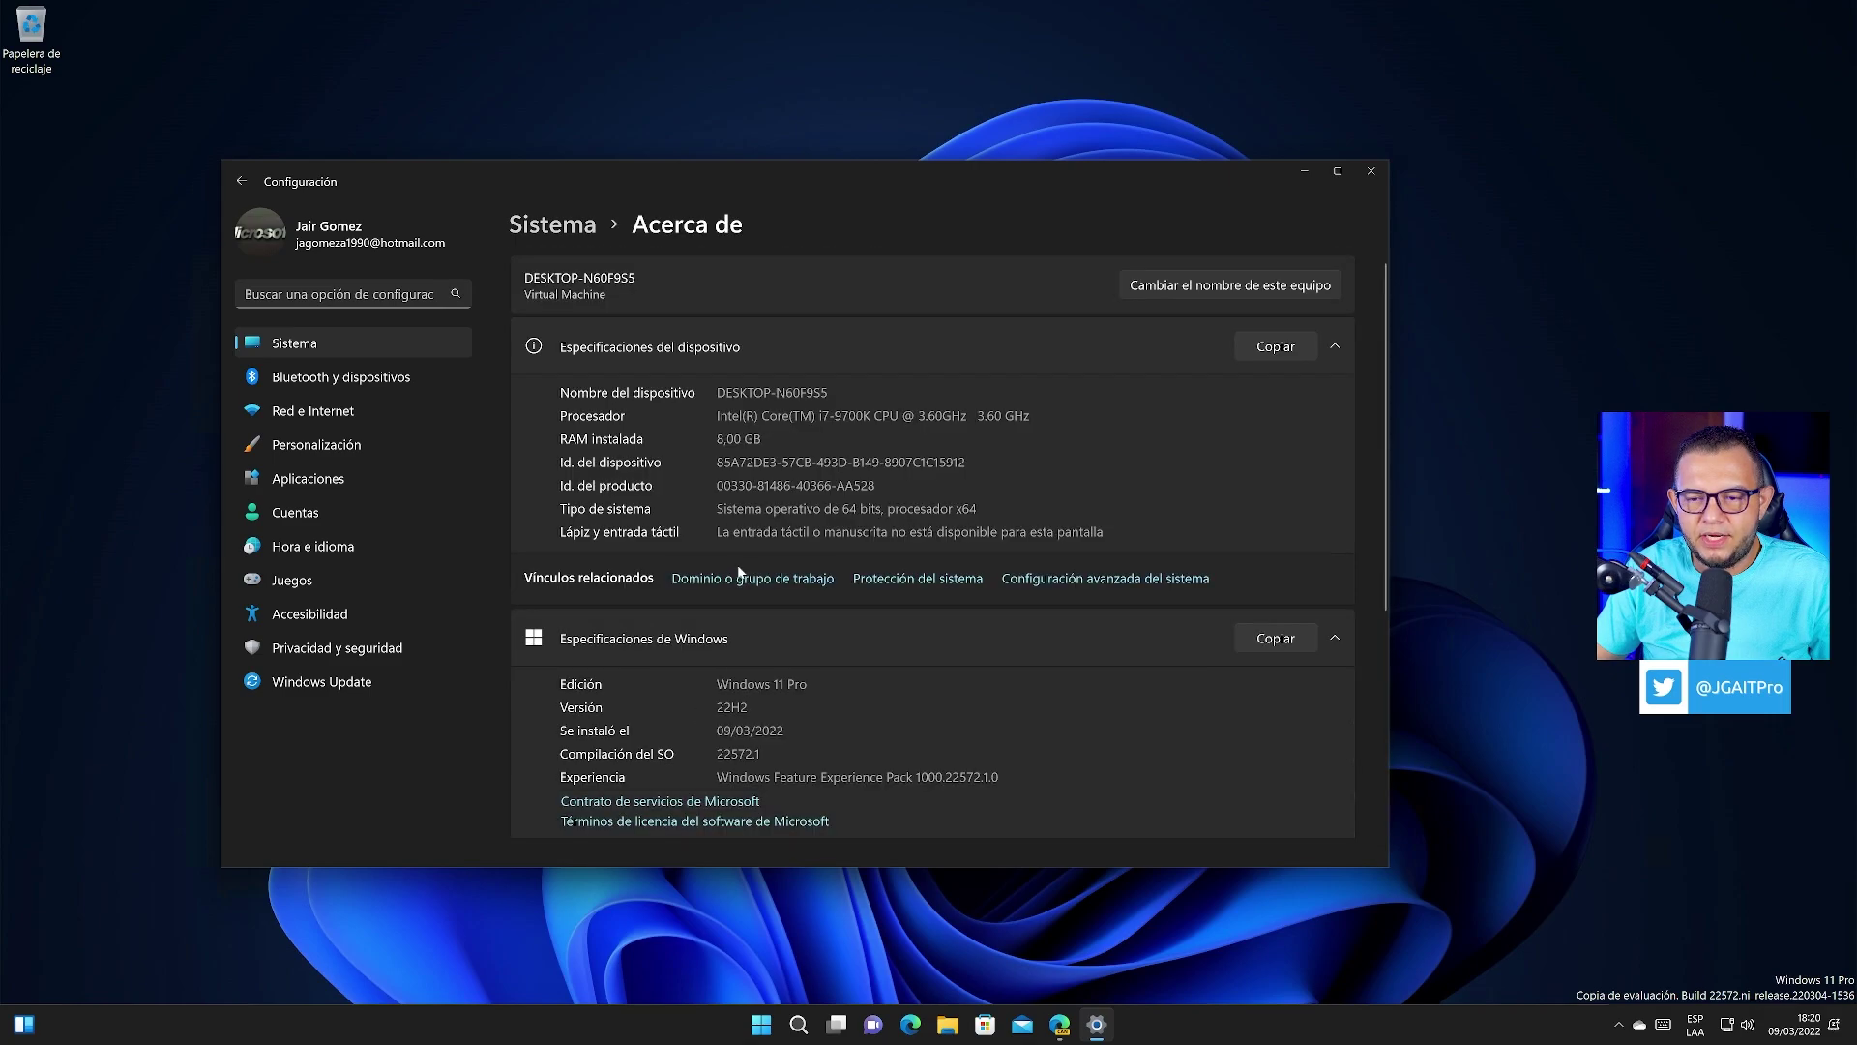
{"action": "scroll", "coordinate": [740, 573], "scroll_direction": "down", "scroll_amount": 2}
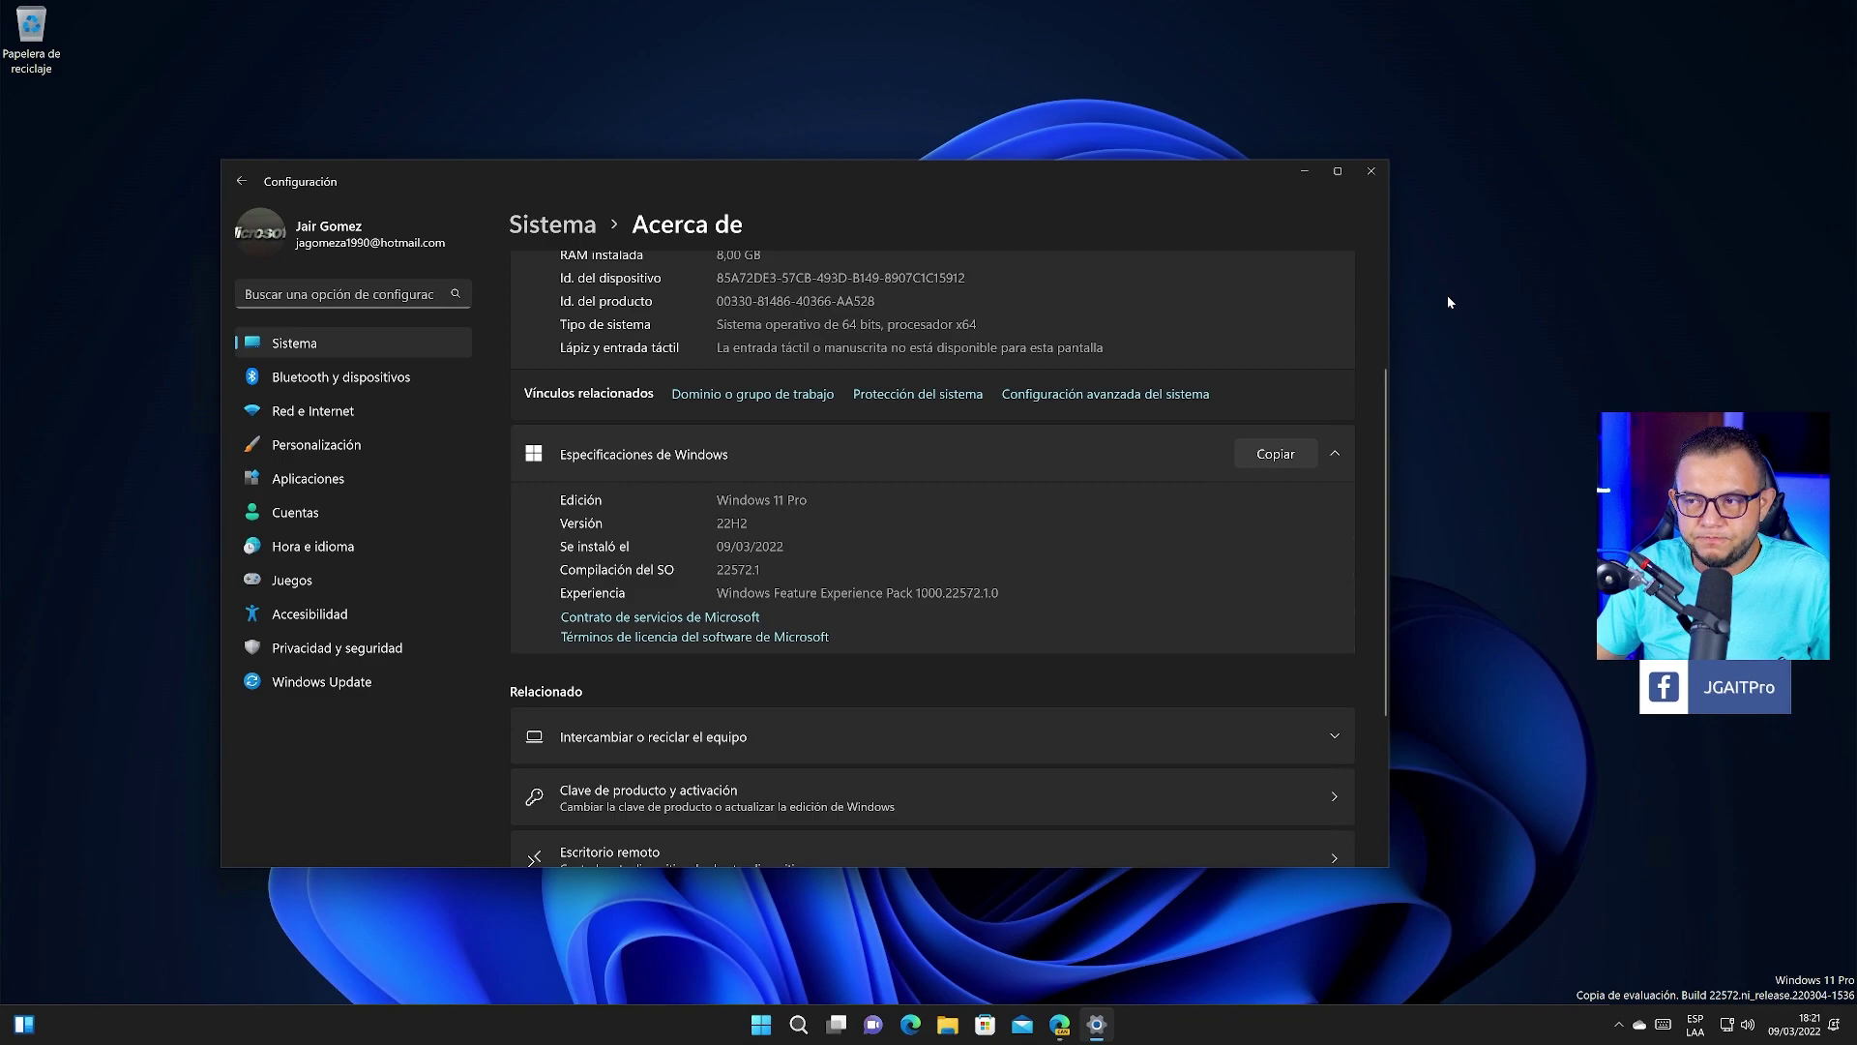
Step: Close Settings, look at the ViveTool v0.2.1 release on GitHub in the browser, and minimize the browser
{"action": "left_click", "coordinate": [1371, 171]}
{"action": "left_click", "coordinate": [1079, 1023]}
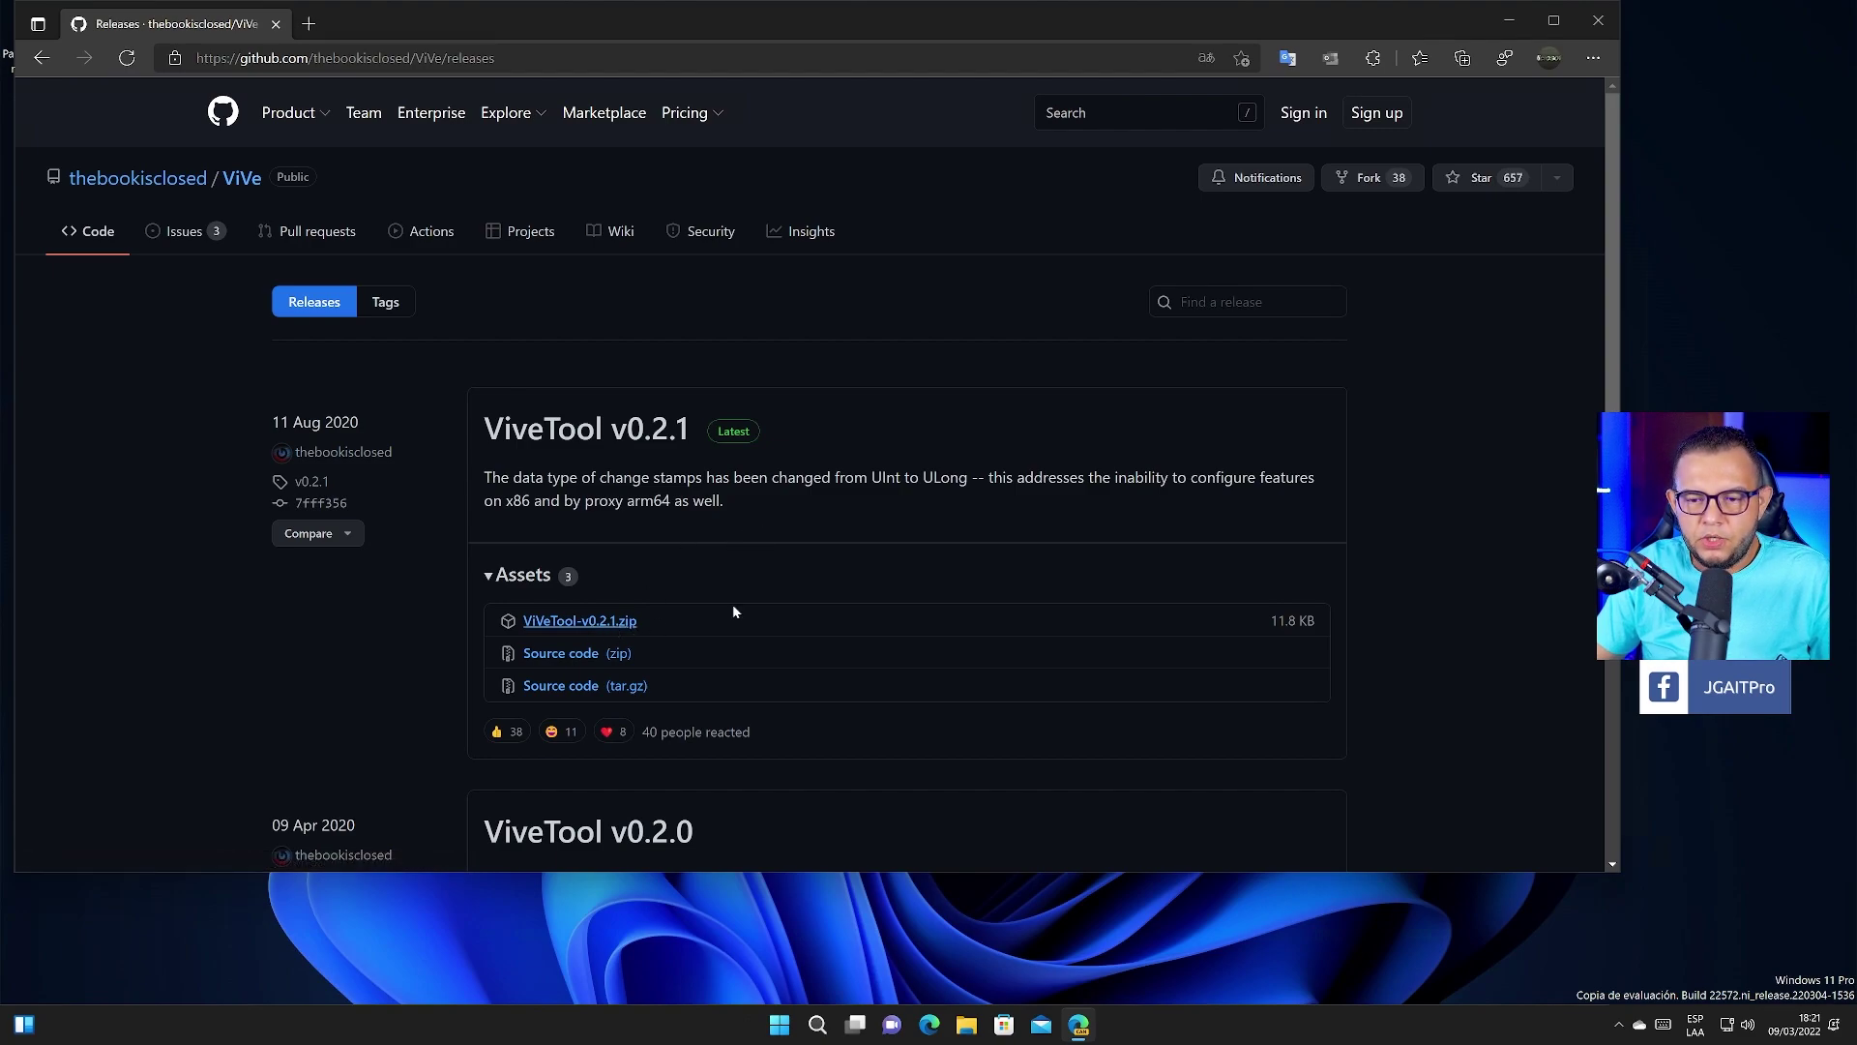
{"action": "left_click", "coordinate": [1510, 21]}
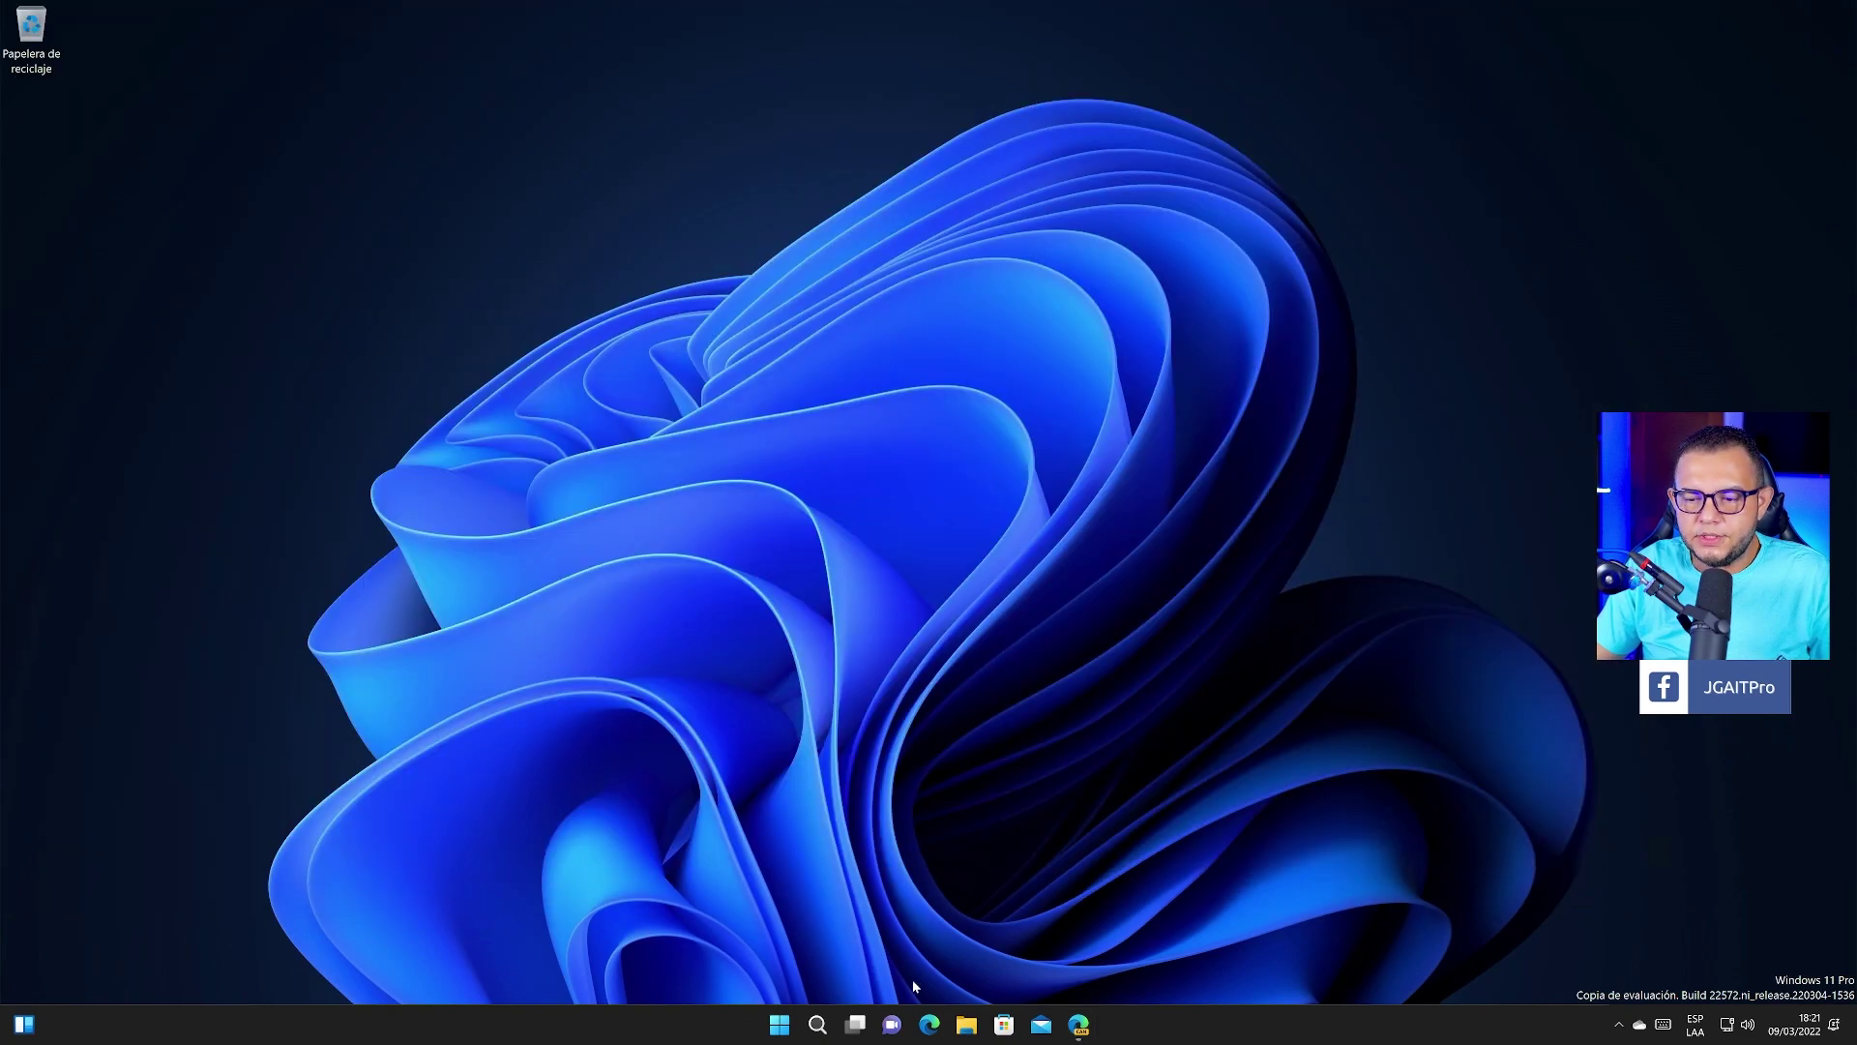
Step: Open the extracted ViVeTool-v0.2.1 folder from Descargas in File Explorer
{"action": "key", "text": "super+e"}
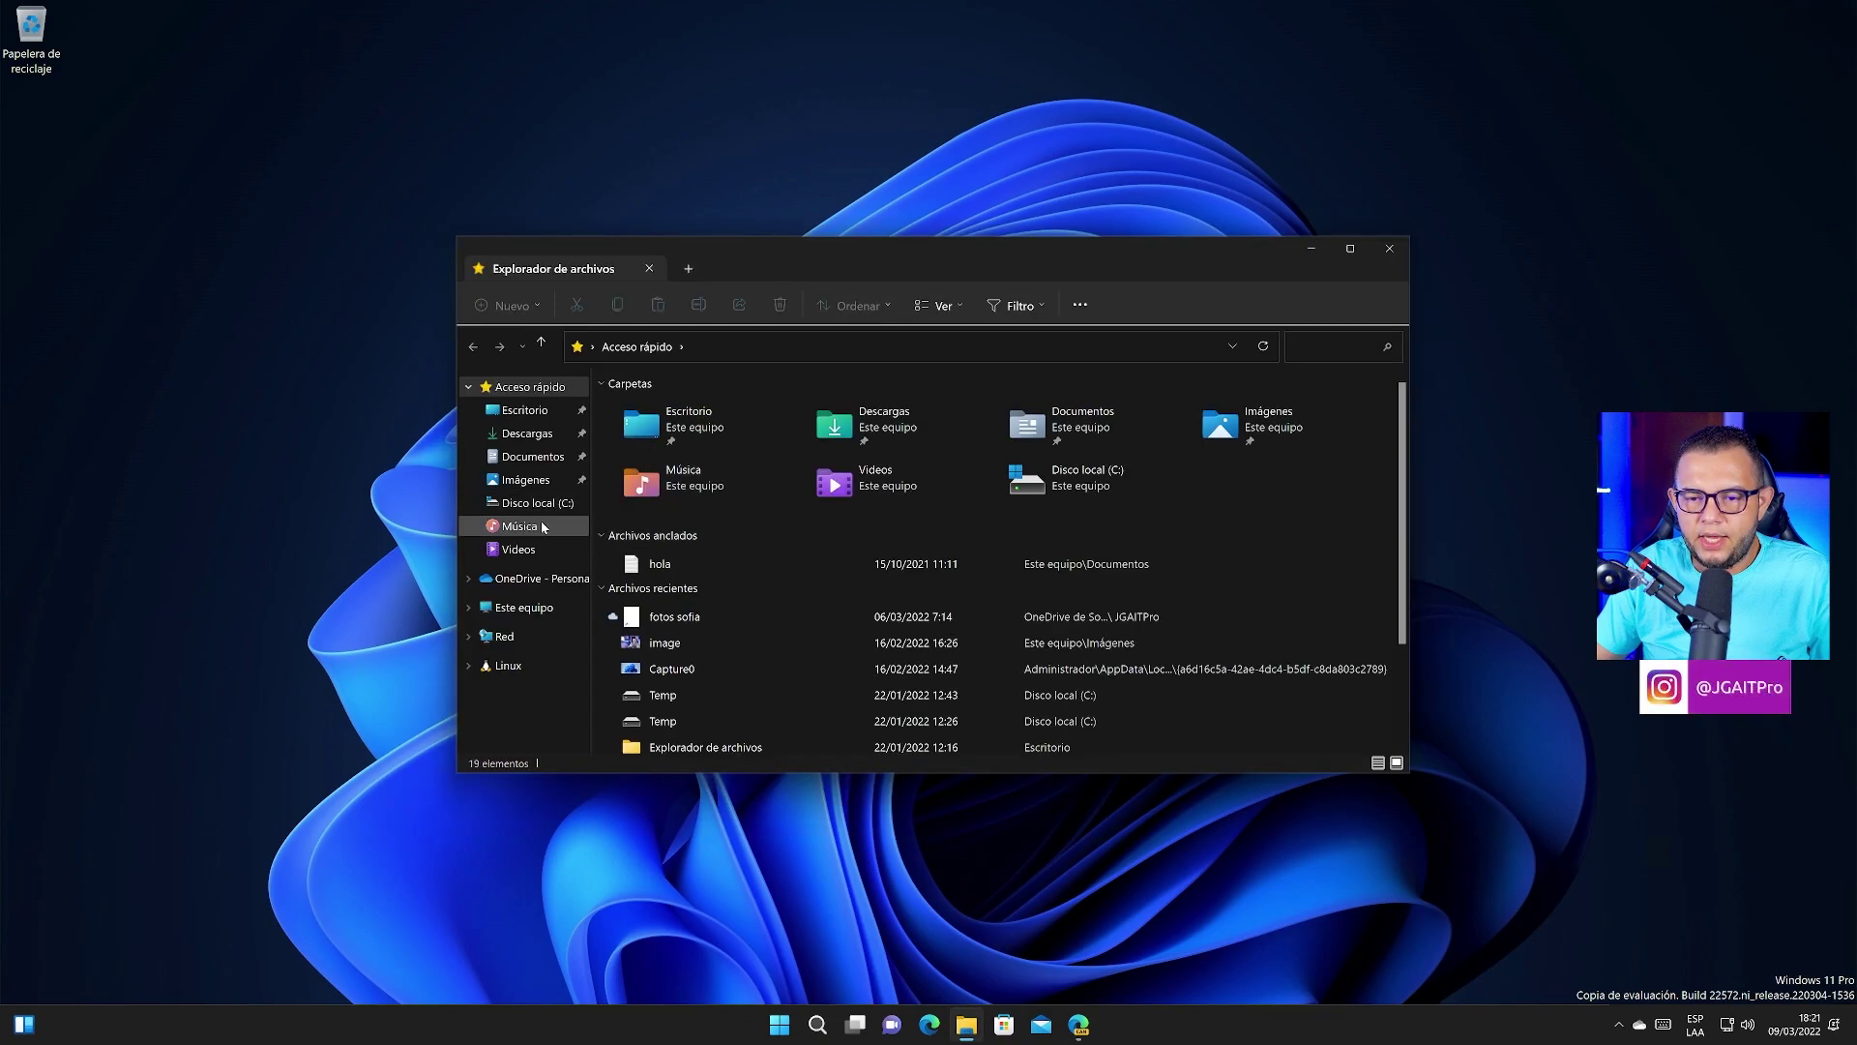
{"action": "left_click", "coordinate": [530, 437]}
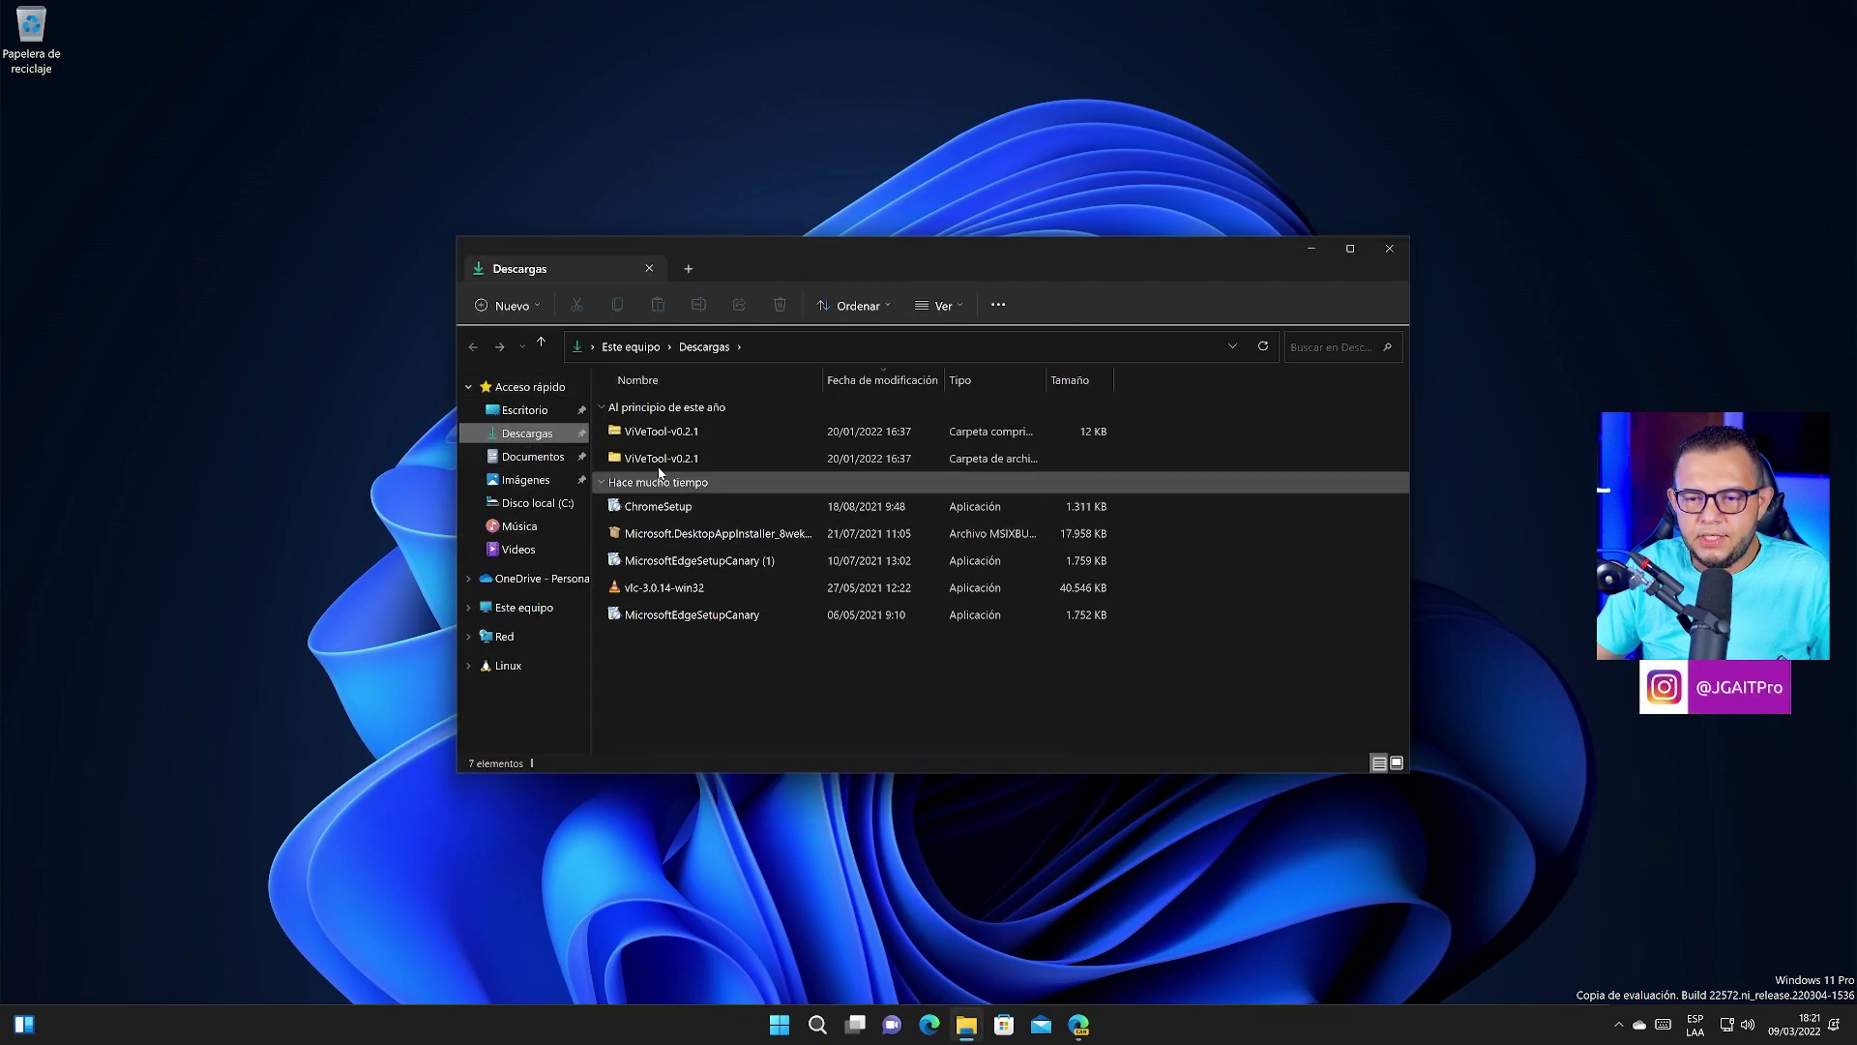
{"action": "left_click", "coordinate": [665, 436]}
{"action": "right_click", "coordinate": [667, 436]}
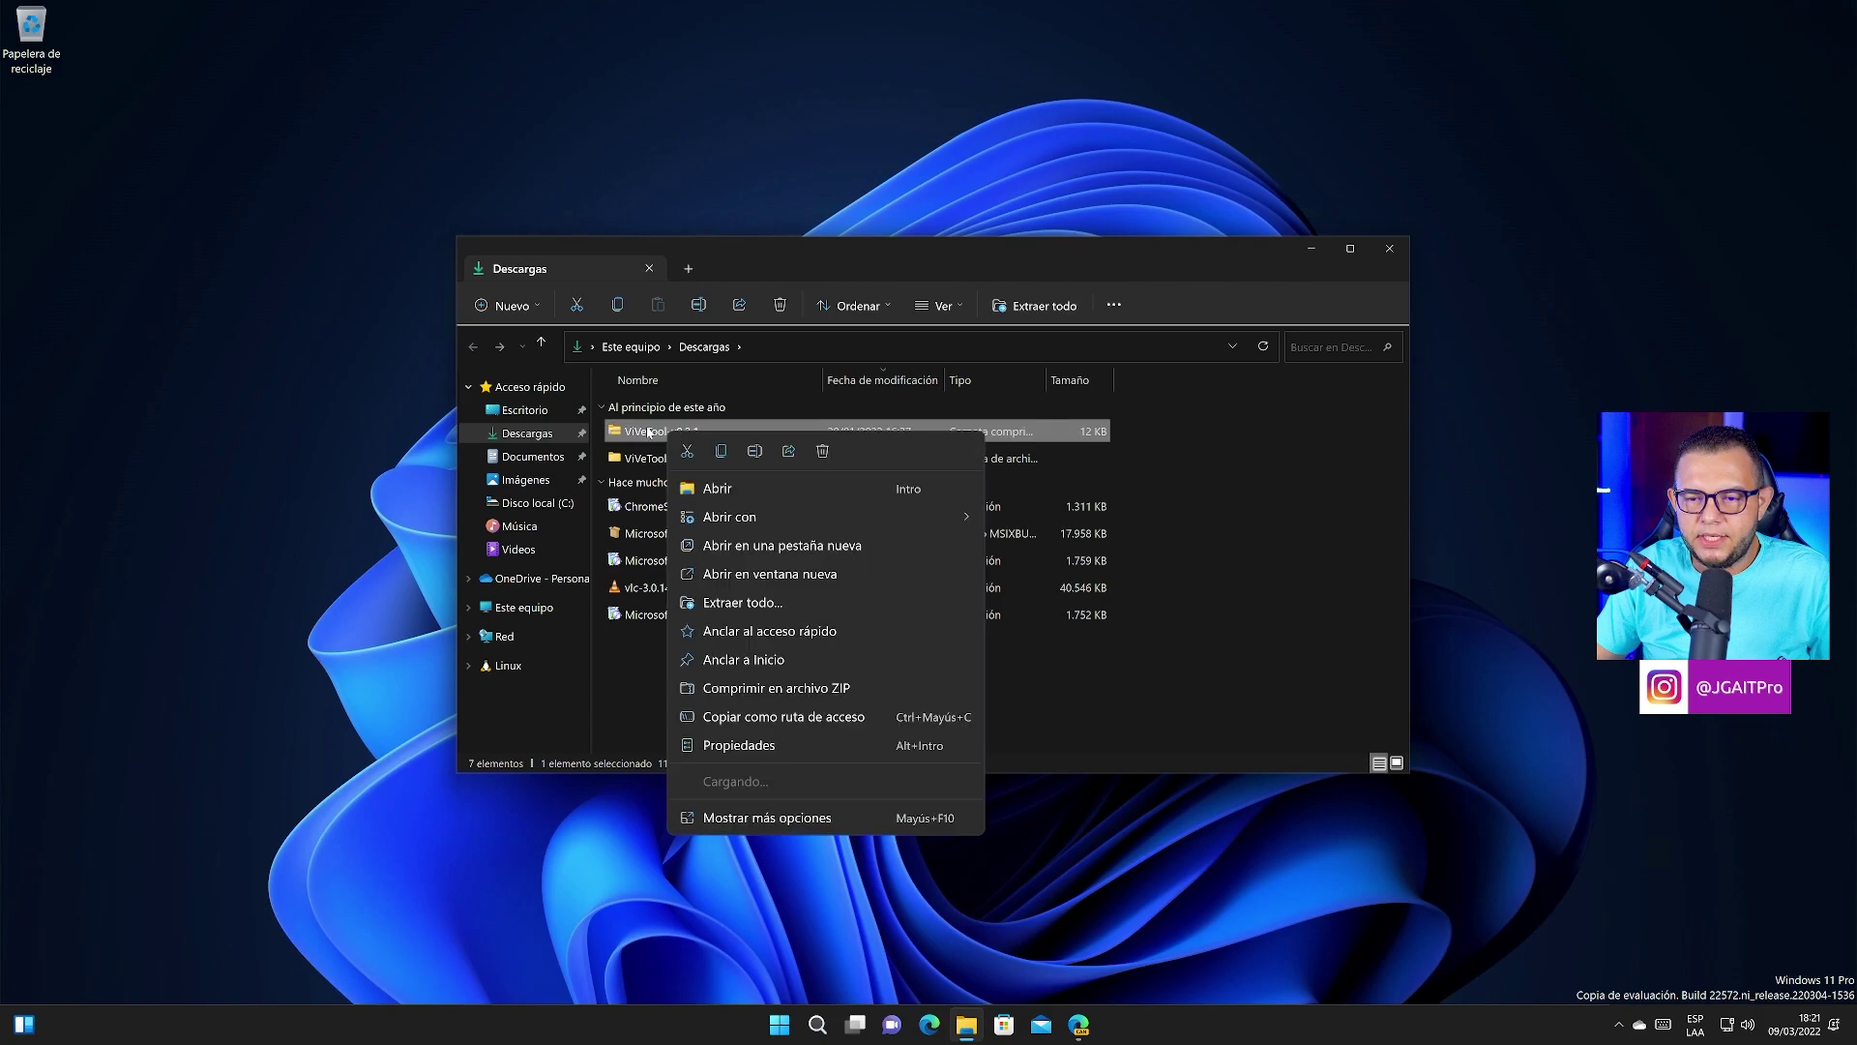
{"action": "key", "text": "Escape"}
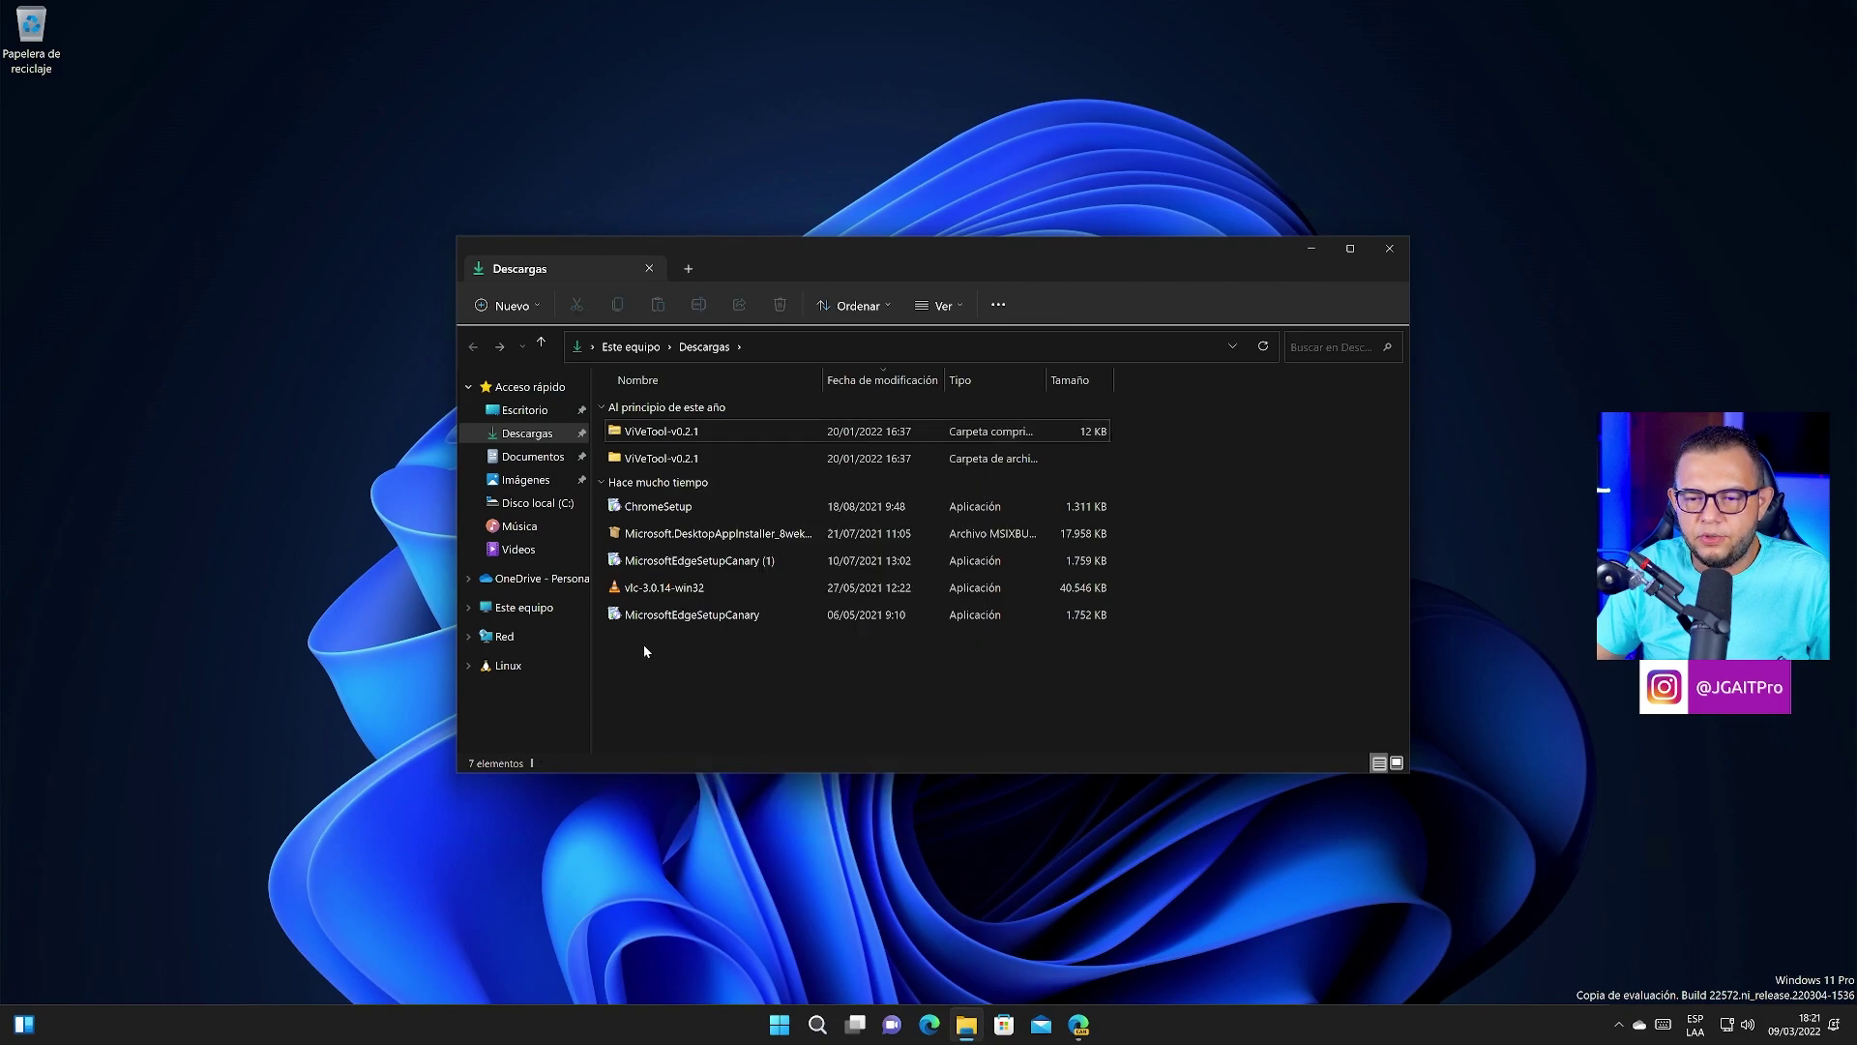
{"action": "double_click", "coordinate": [668, 457]}
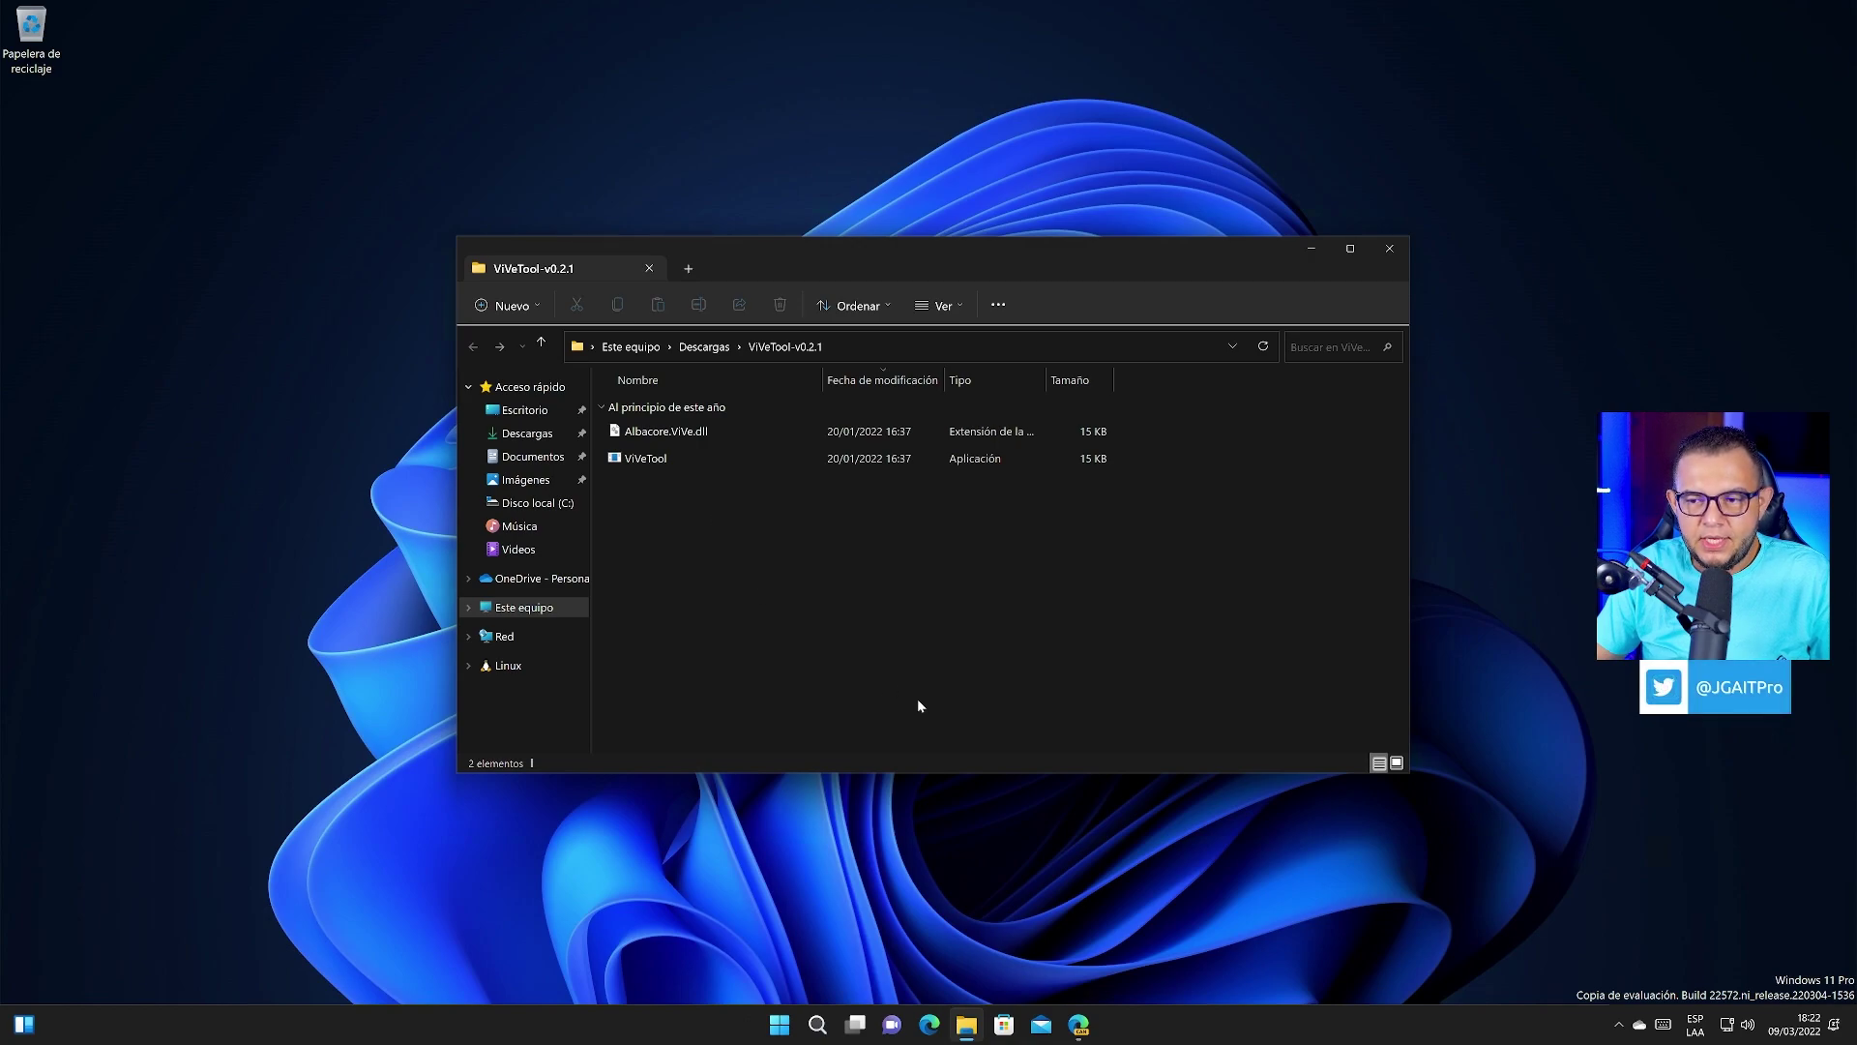
Step: Open a Command Prompt (cmd), enlarge its text, and move its window below the ViVeTool folder's file list
{"action": "left_click", "coordinate": [779, 1023]}
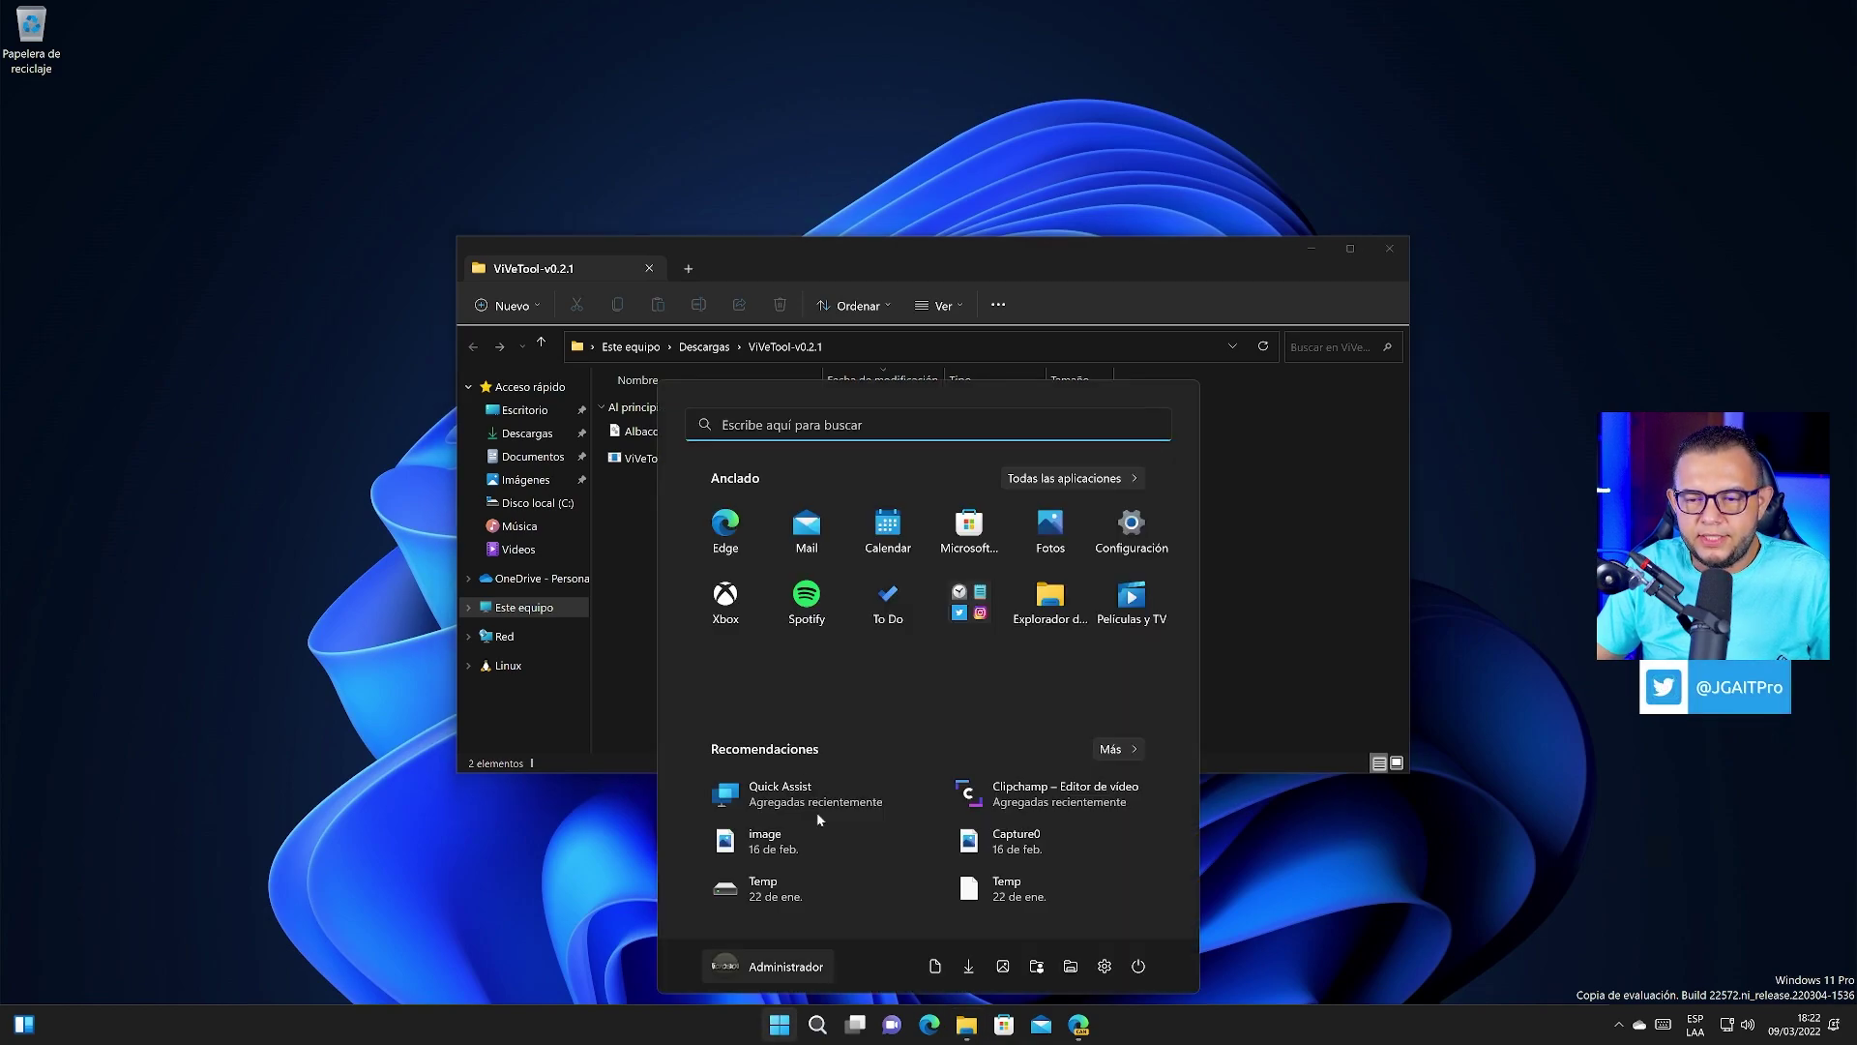
{"action": "type", "text": "cmd"}
{"action": "key", "text": "Return"}
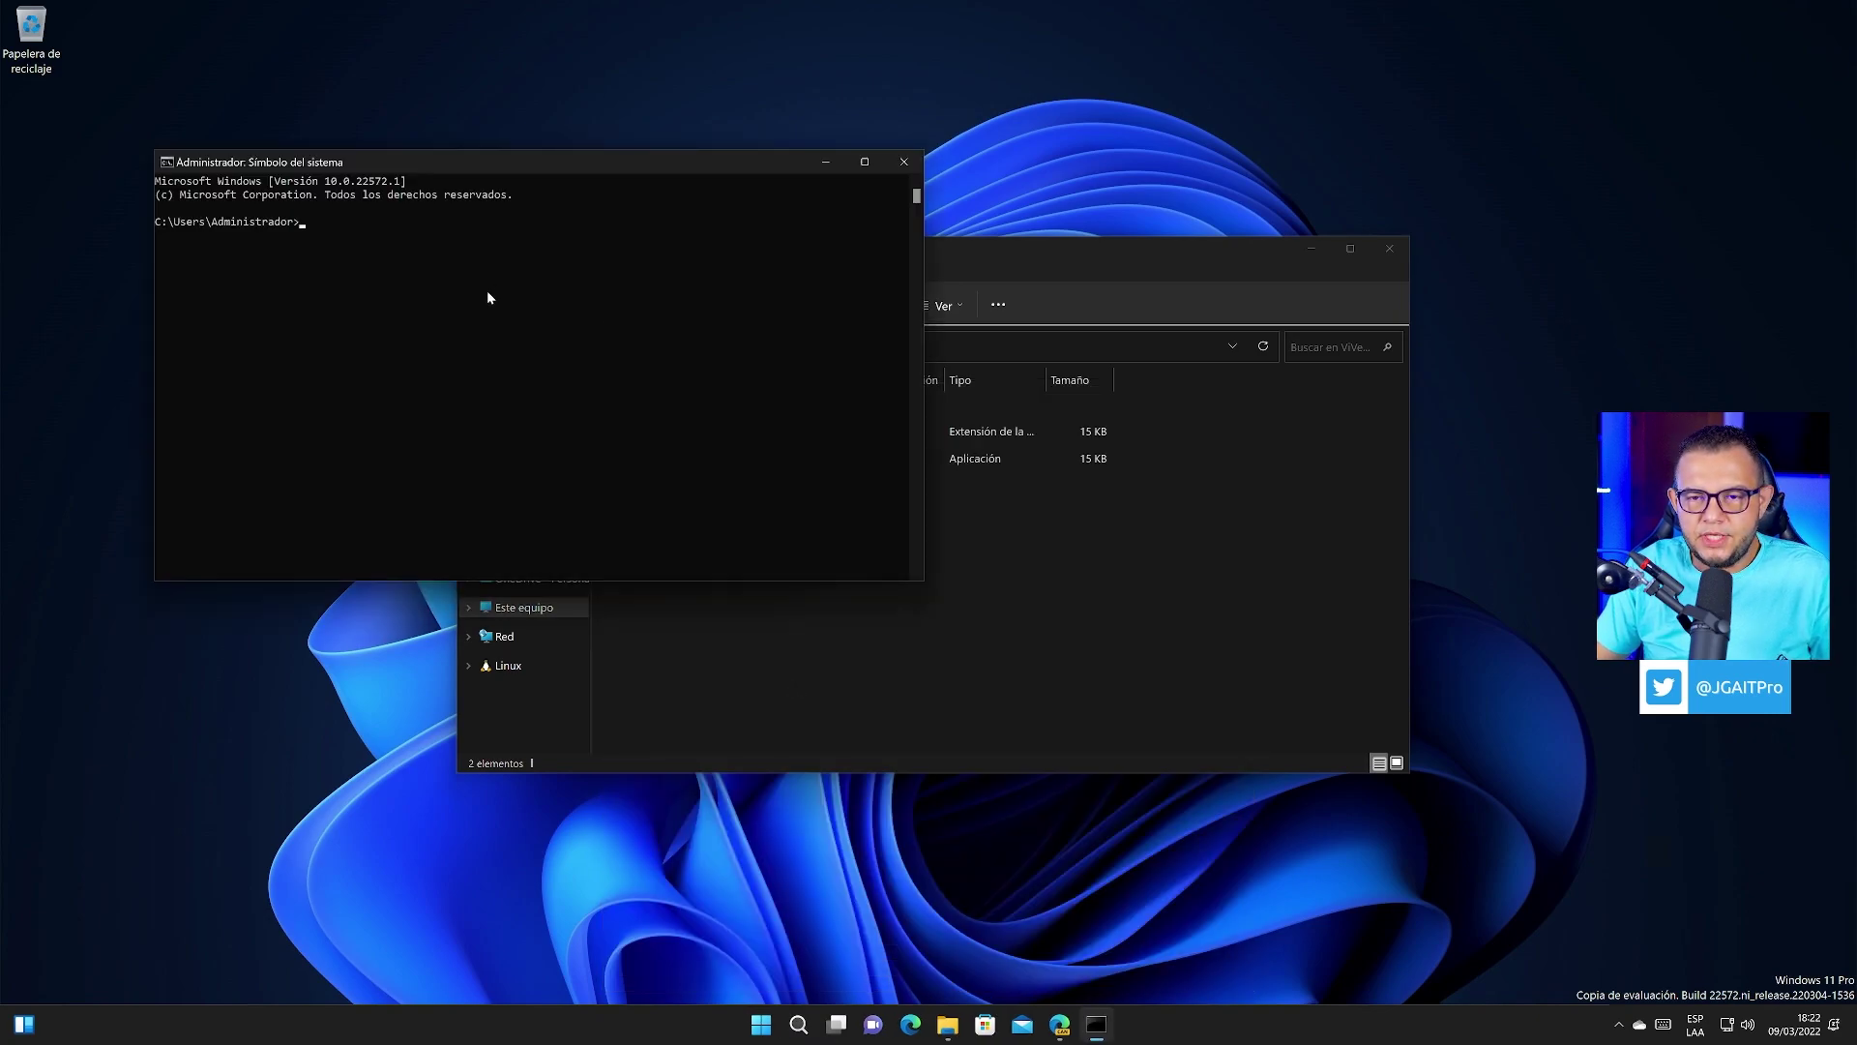
{"action": "scroll", "coordinate": [490, 309], "scroll_direction": "up", "scroll_amount": 3, "text": "ctrl"}
{"action": "left_click_drag", "start_coordinate": [539, 157], "coordinate": [867, 506]}
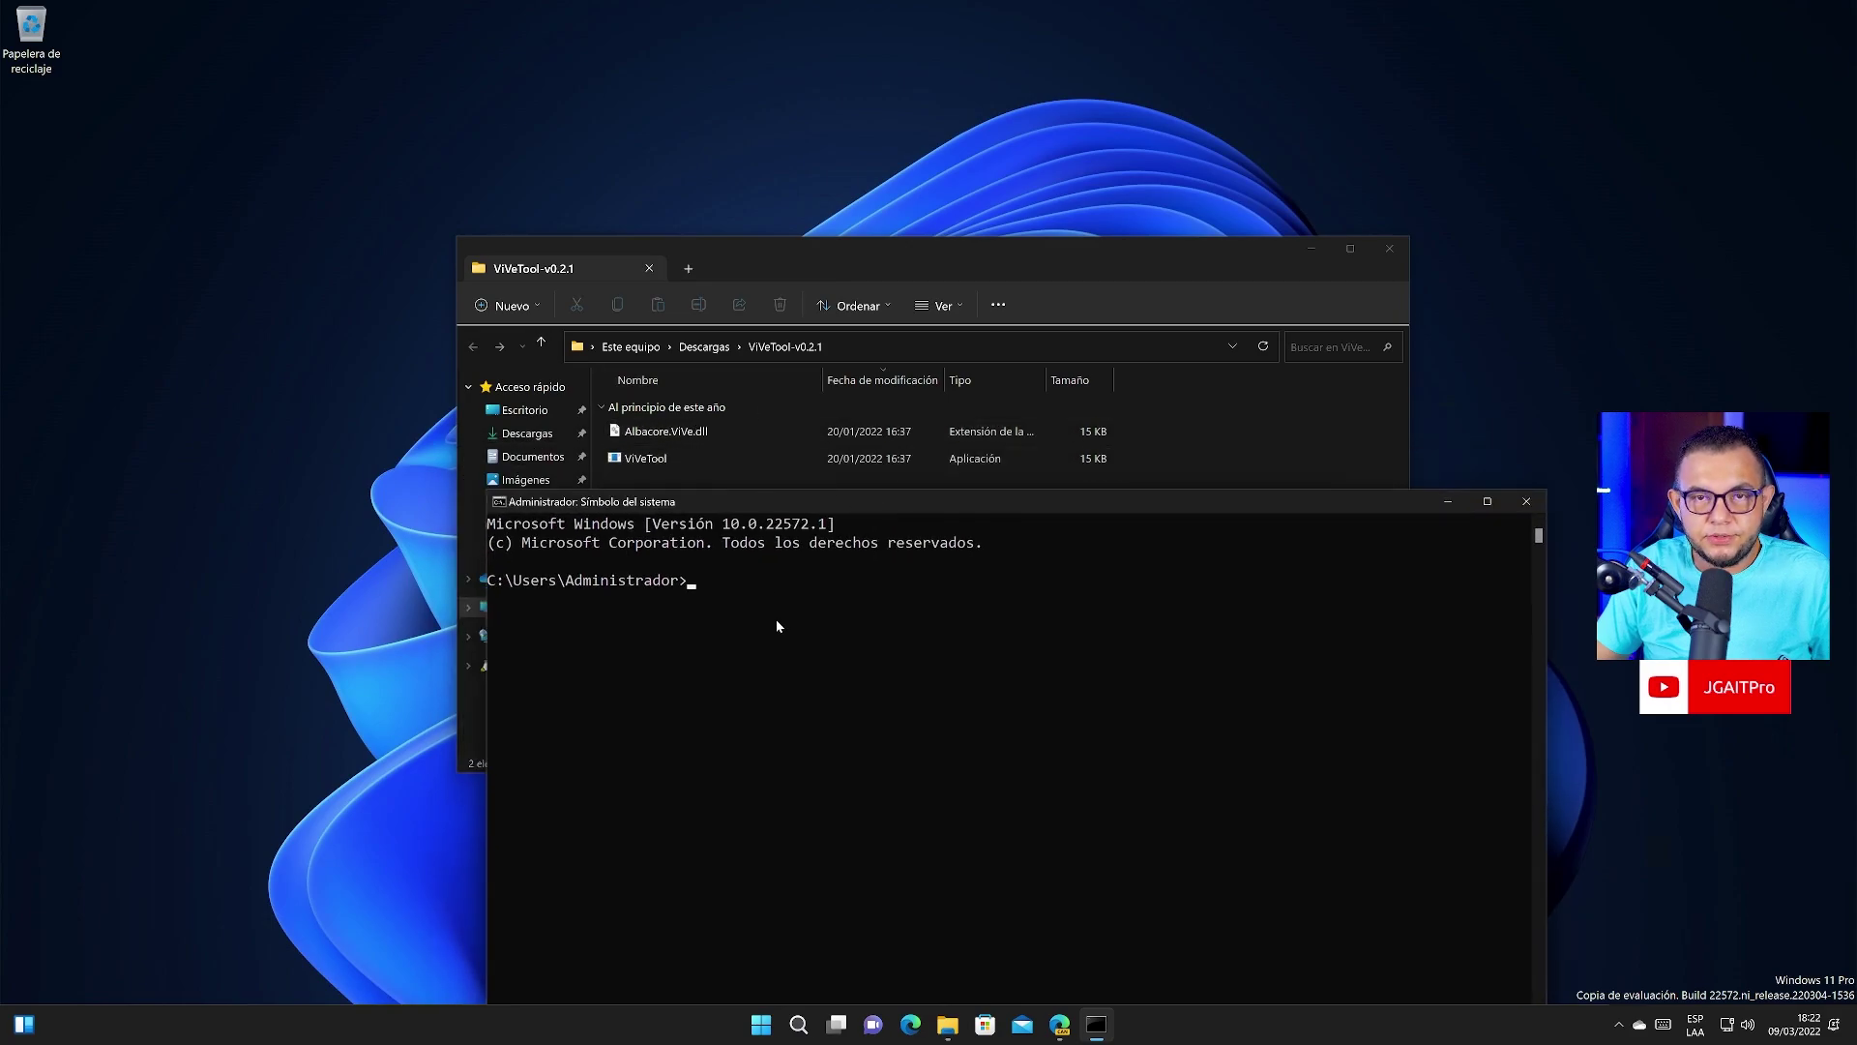
Step: Change the Command Prompt directory to Downloads and list its contents with dir
{"action": "type", "text": "cd Downloads"}
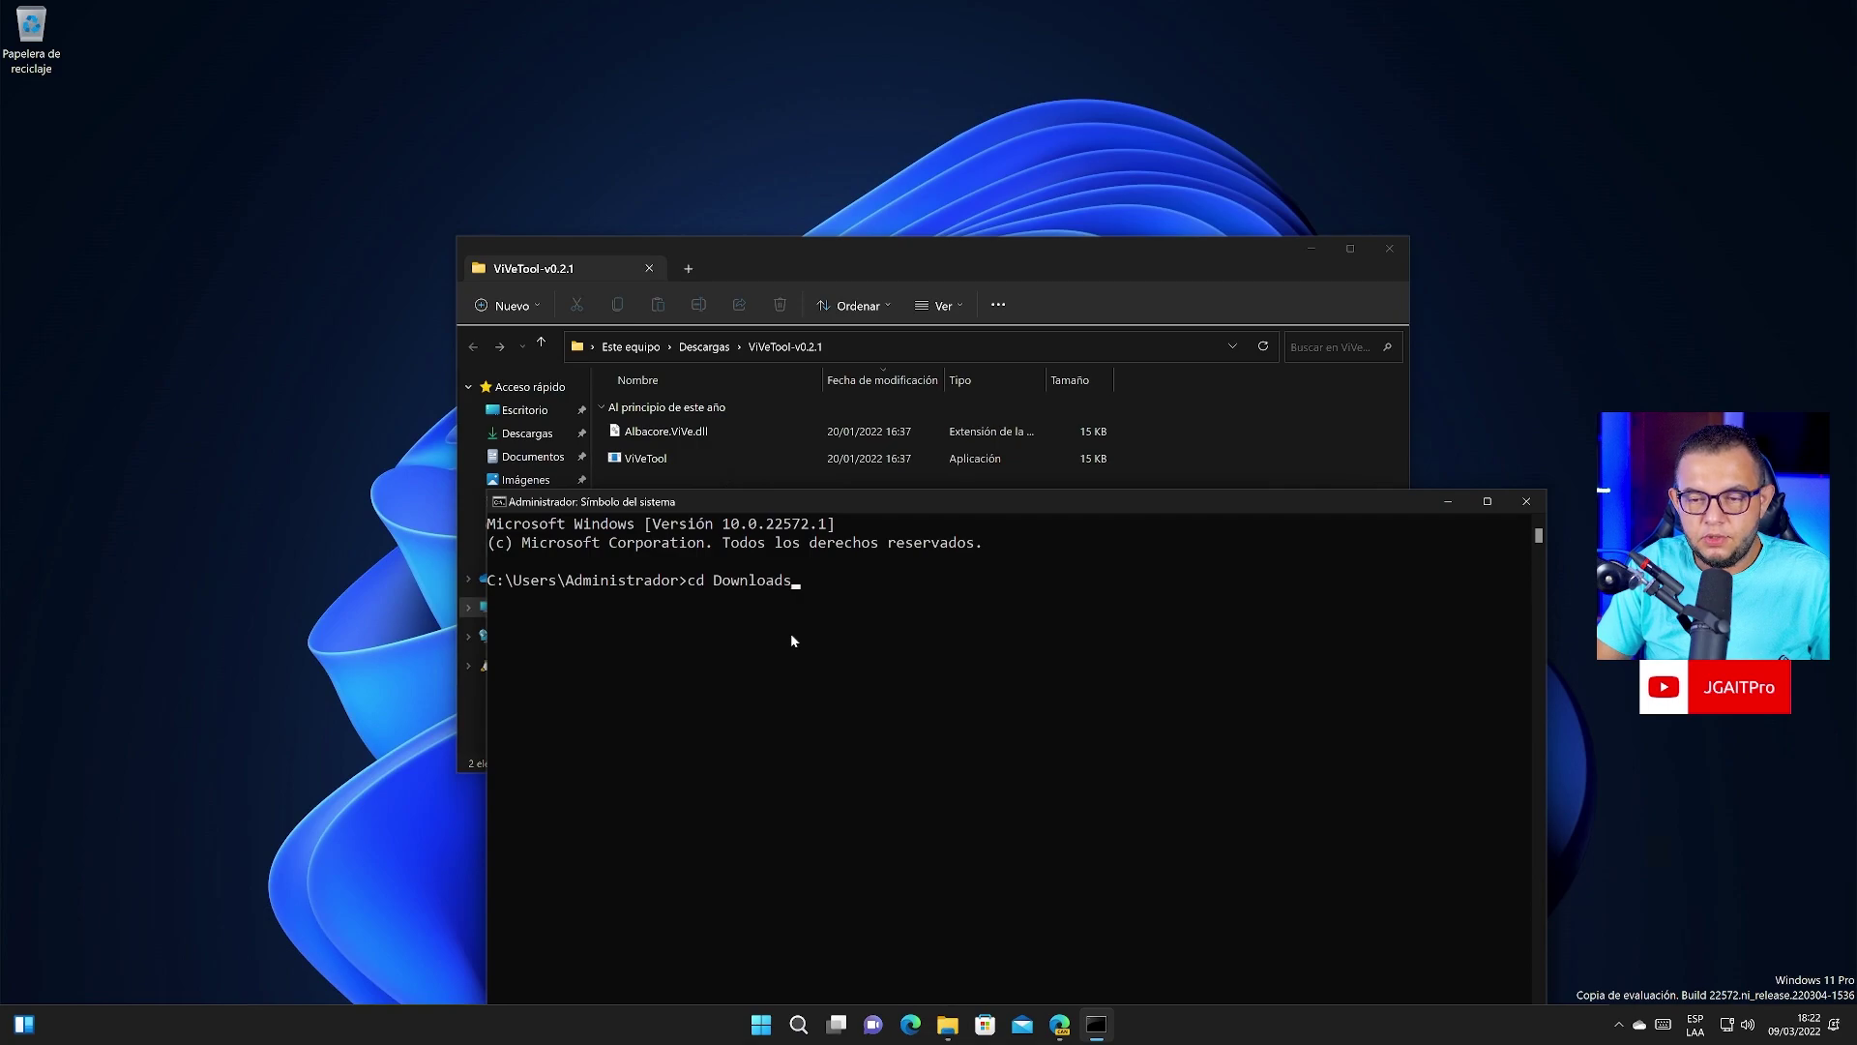
{"action": "key", "text": "Tab"}
{"action": "key", "text": "Return"}
{"action": "type", "text": "dir"}
{"action": "key", "text": "Return"}
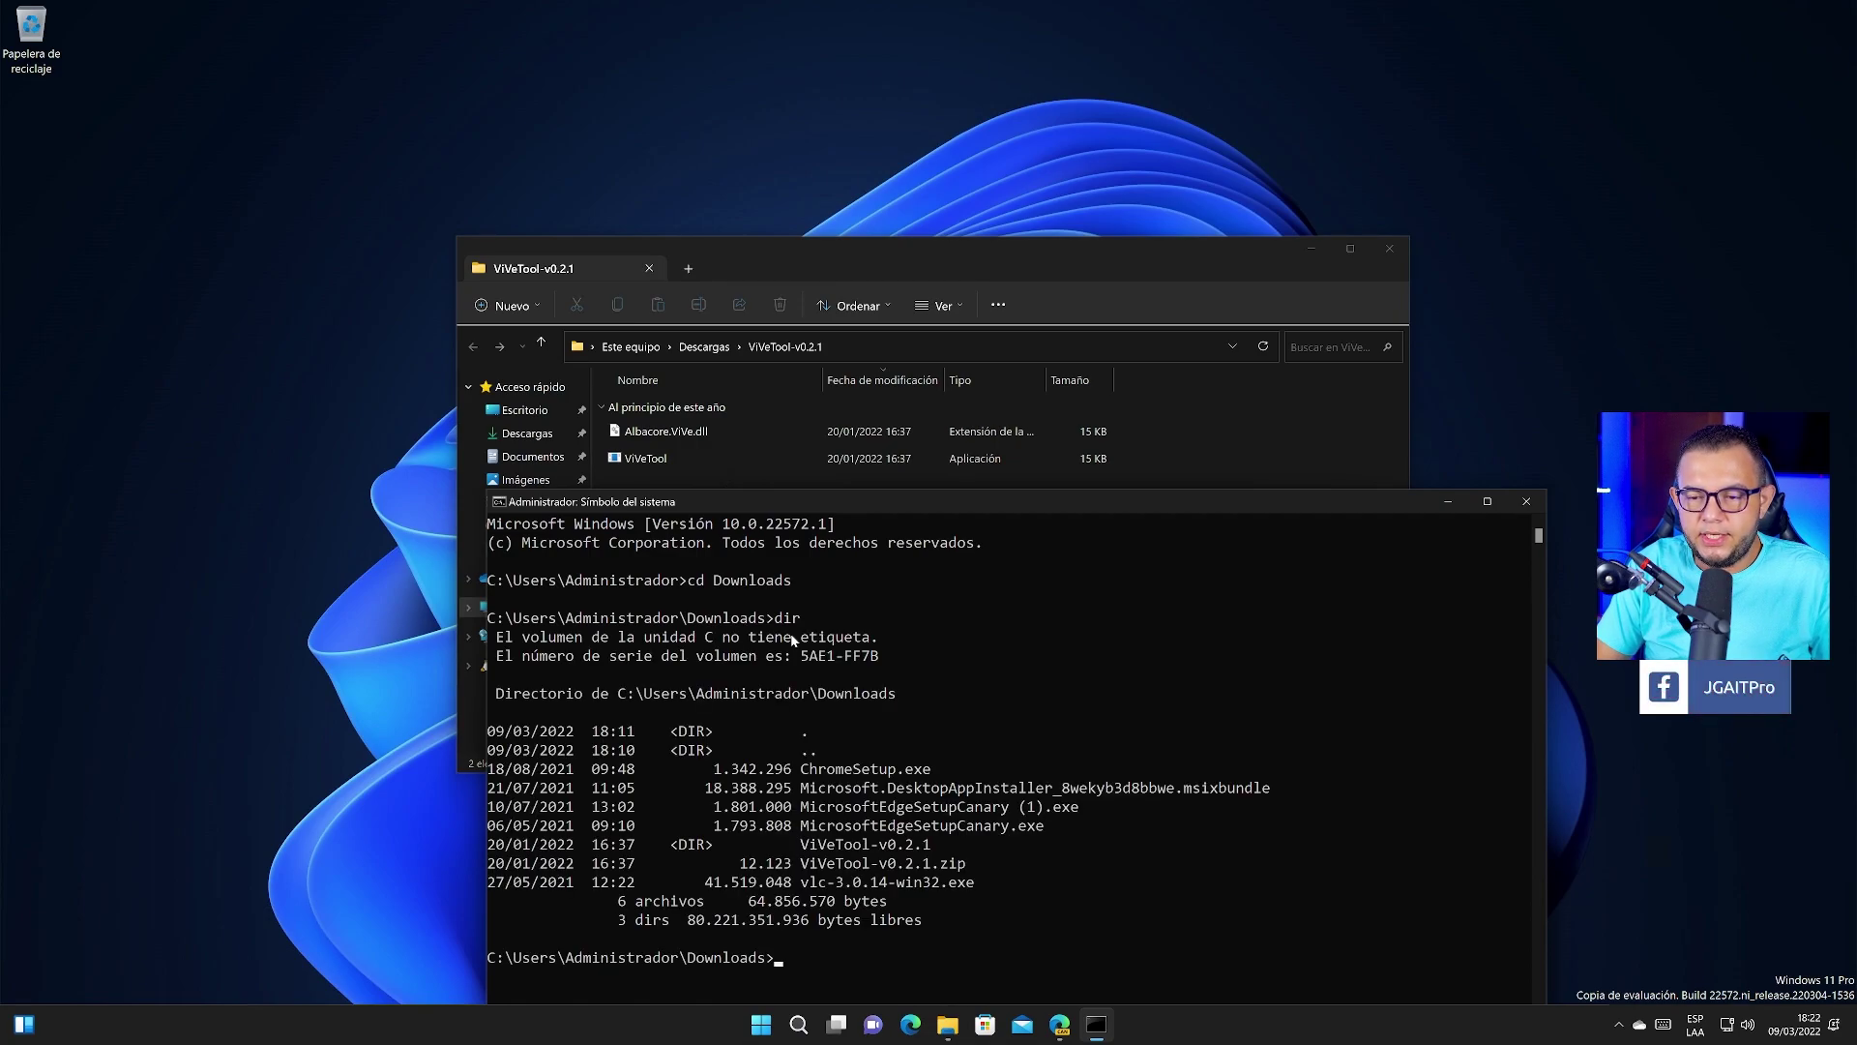
Step: Change to the ViVeTool-v0.2.1 directory and list its files with dir
{"action": "type", "text": "cd vi"}
{"action": "key", "text": "Tab"}
{"action": "key", "text": "Return"}
{"action": "left_click_drag", "start_coordinate": [856, 507], "coordinate": [747, 131]}
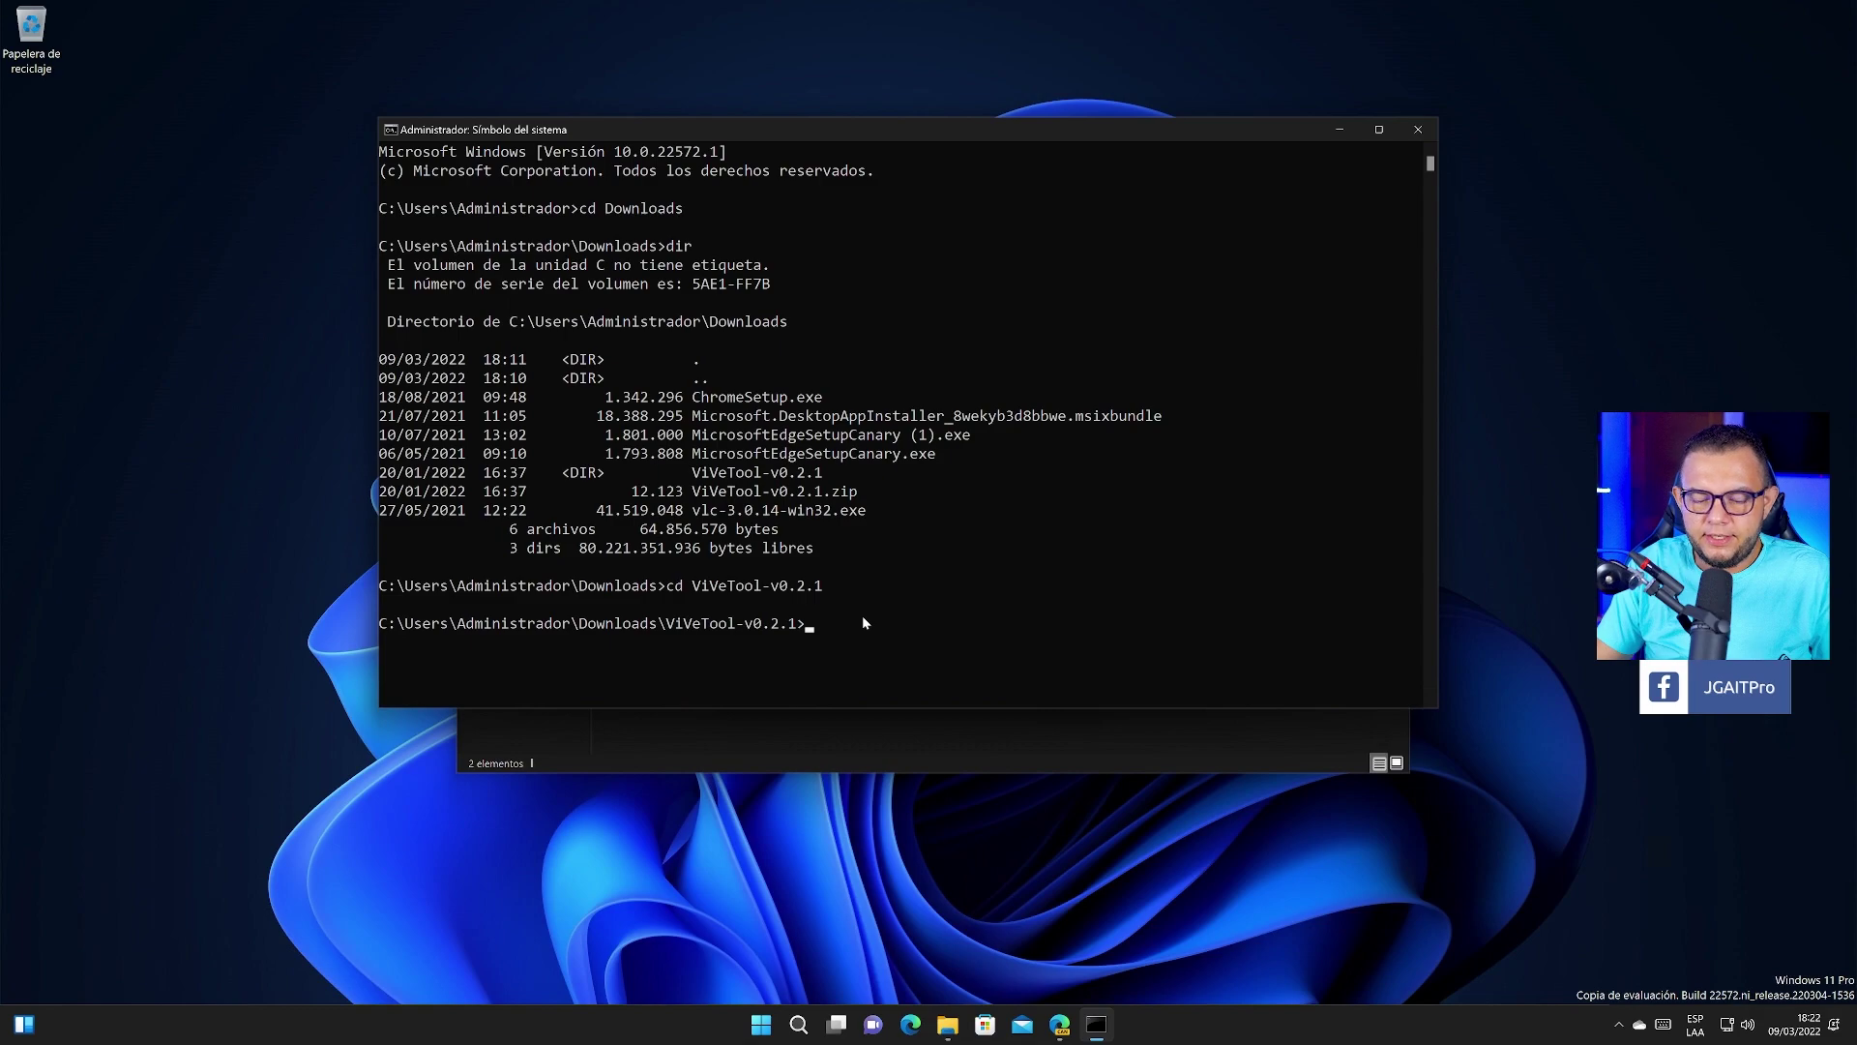
{"action": "type", "text": "dir"}
{"action": "key", "text": "Return"}
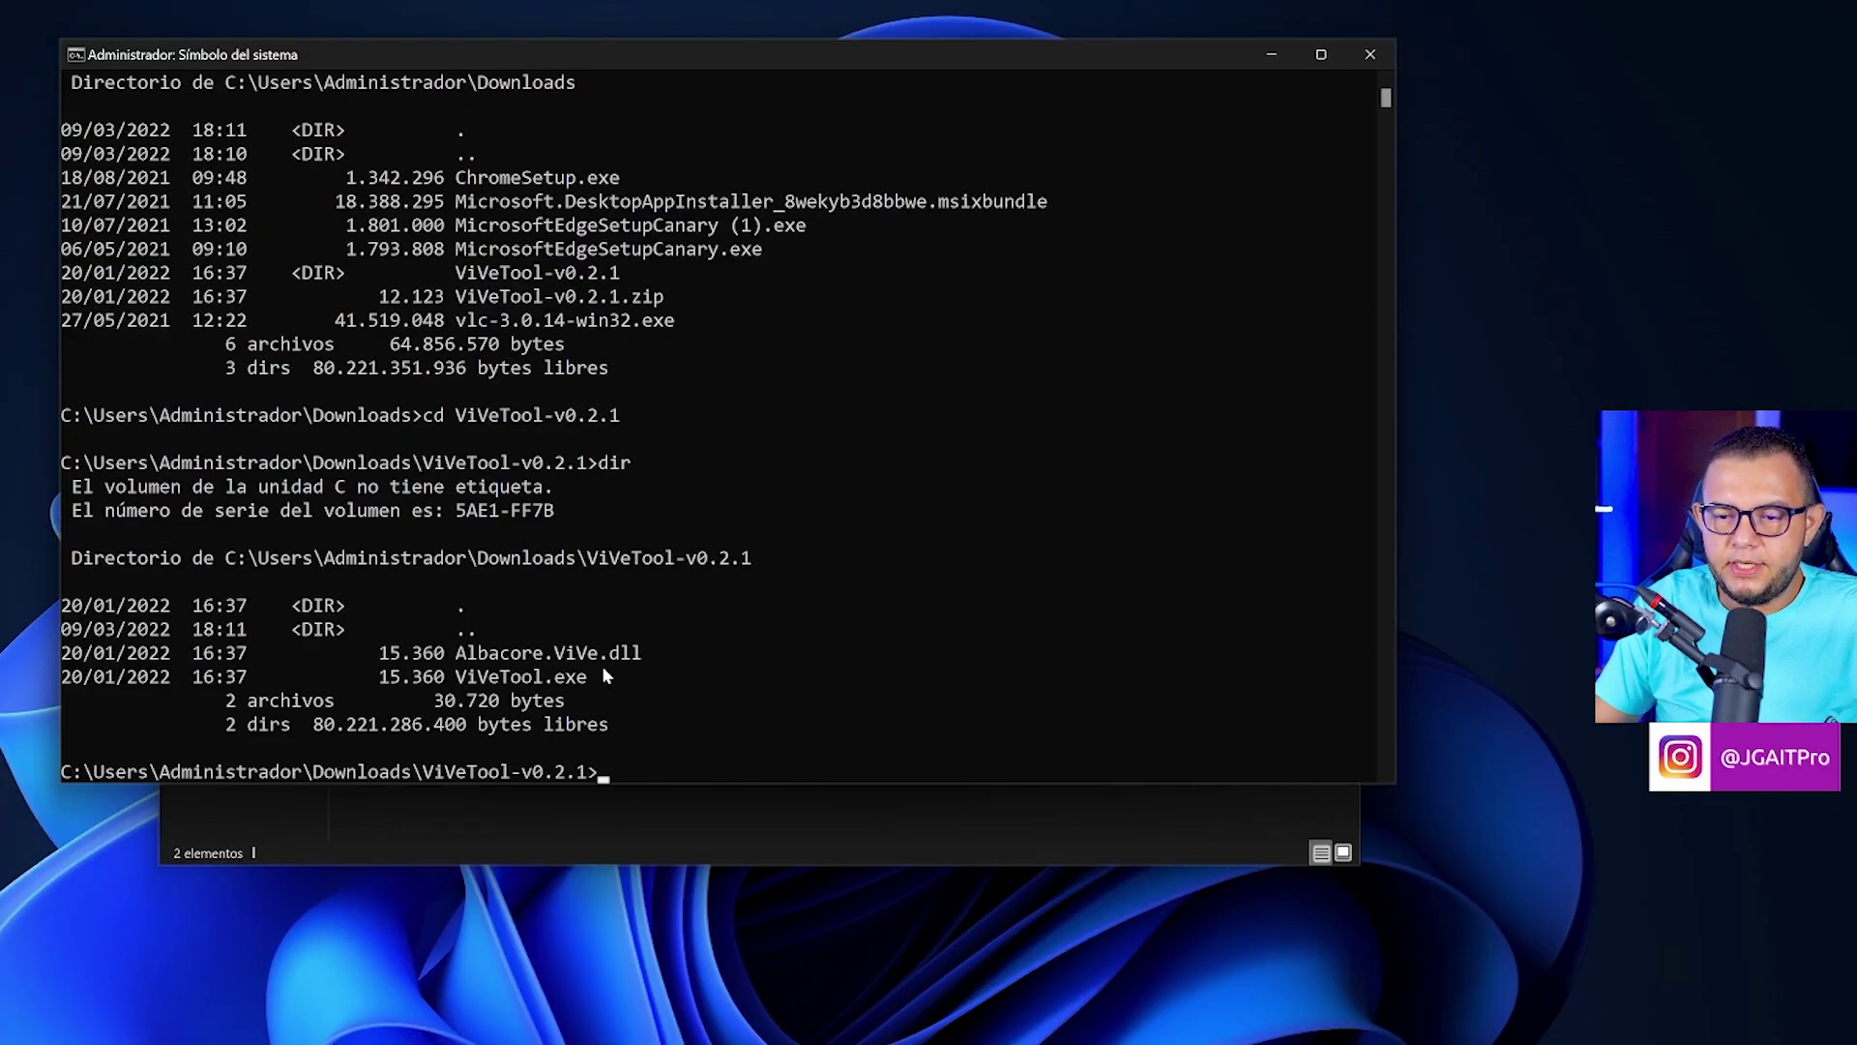
Step: Run "ViVeTool.exe addconfig 34370472 2", and close the Command Prompt and the ViVeTool folder window
{"action": "type", "text": "vi"}
{"action": "key", "text": "Tab"}
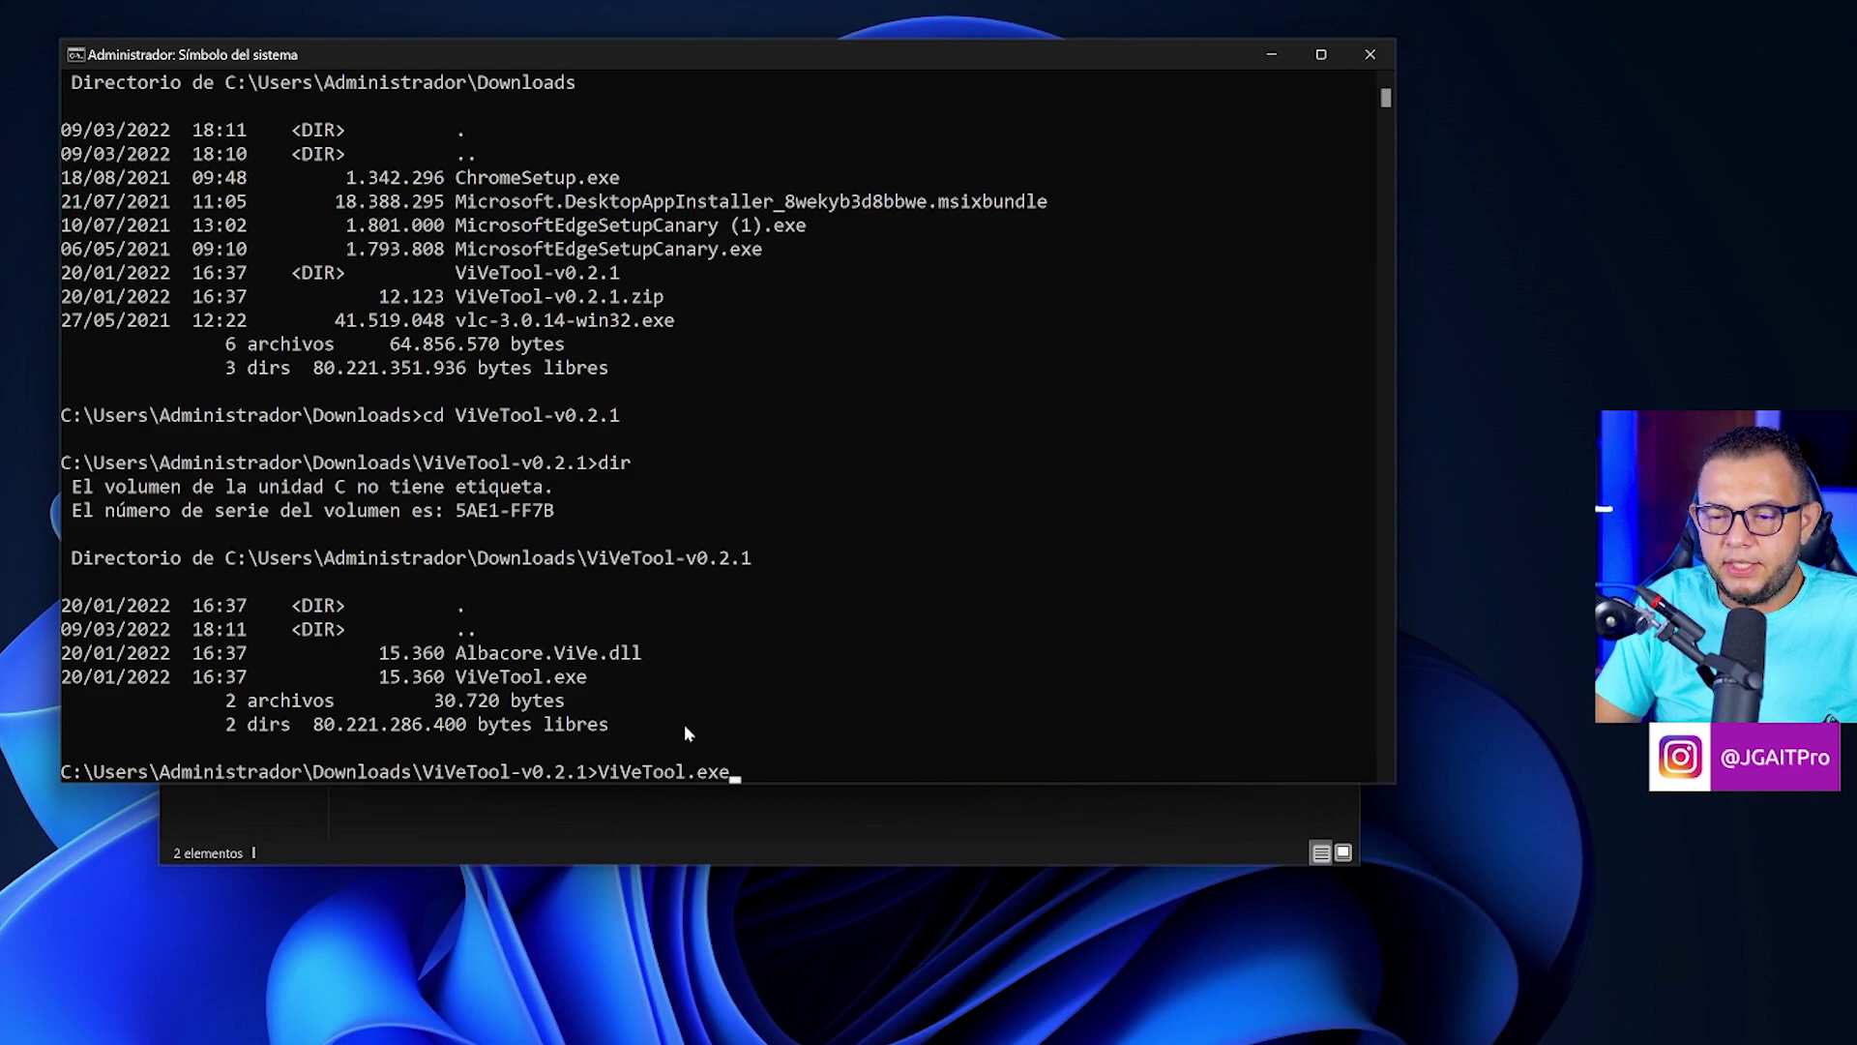
{"action": "scroll", "coordinate": [725, 683], "scroll_direction": "down", "scroll_amount": 5}
{"action": "scroll", "coordinate": [735, 638], "scroll_direction": "down", "scroll_amount": 1}
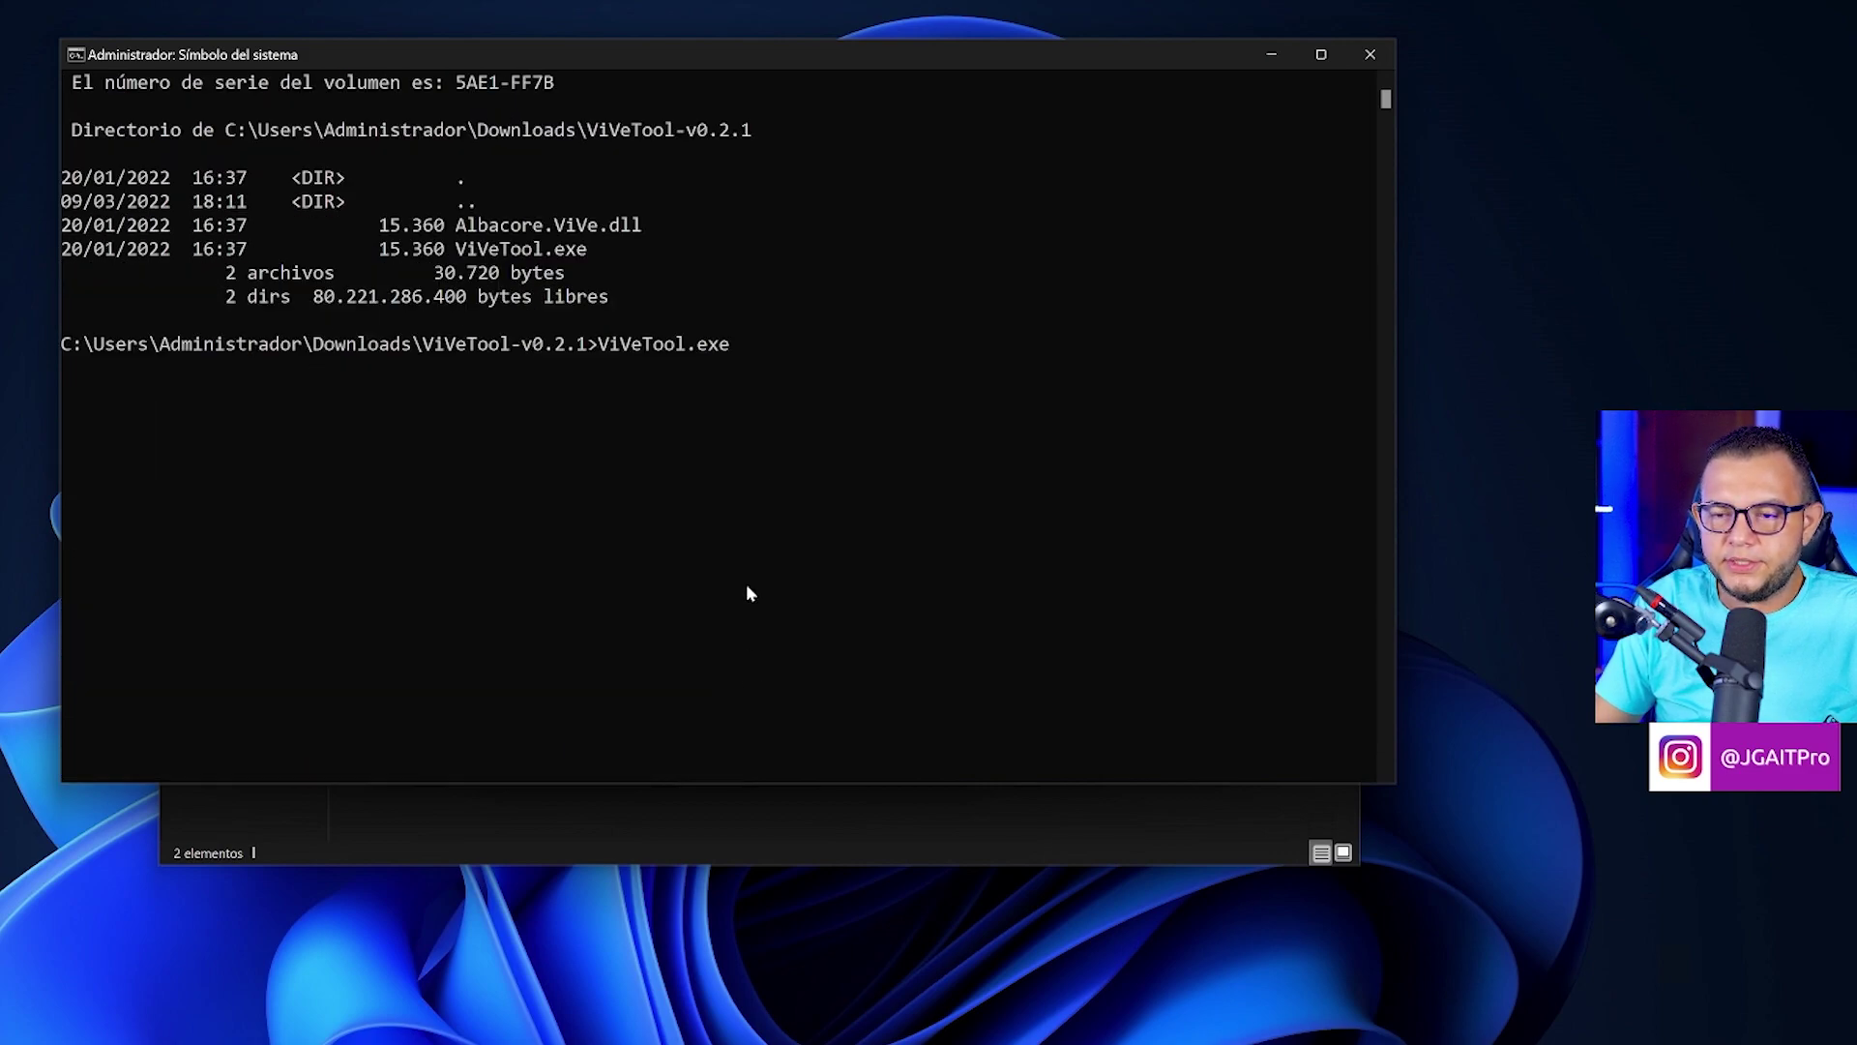
{"action": "right_click", "coordinate": [771, 352]}
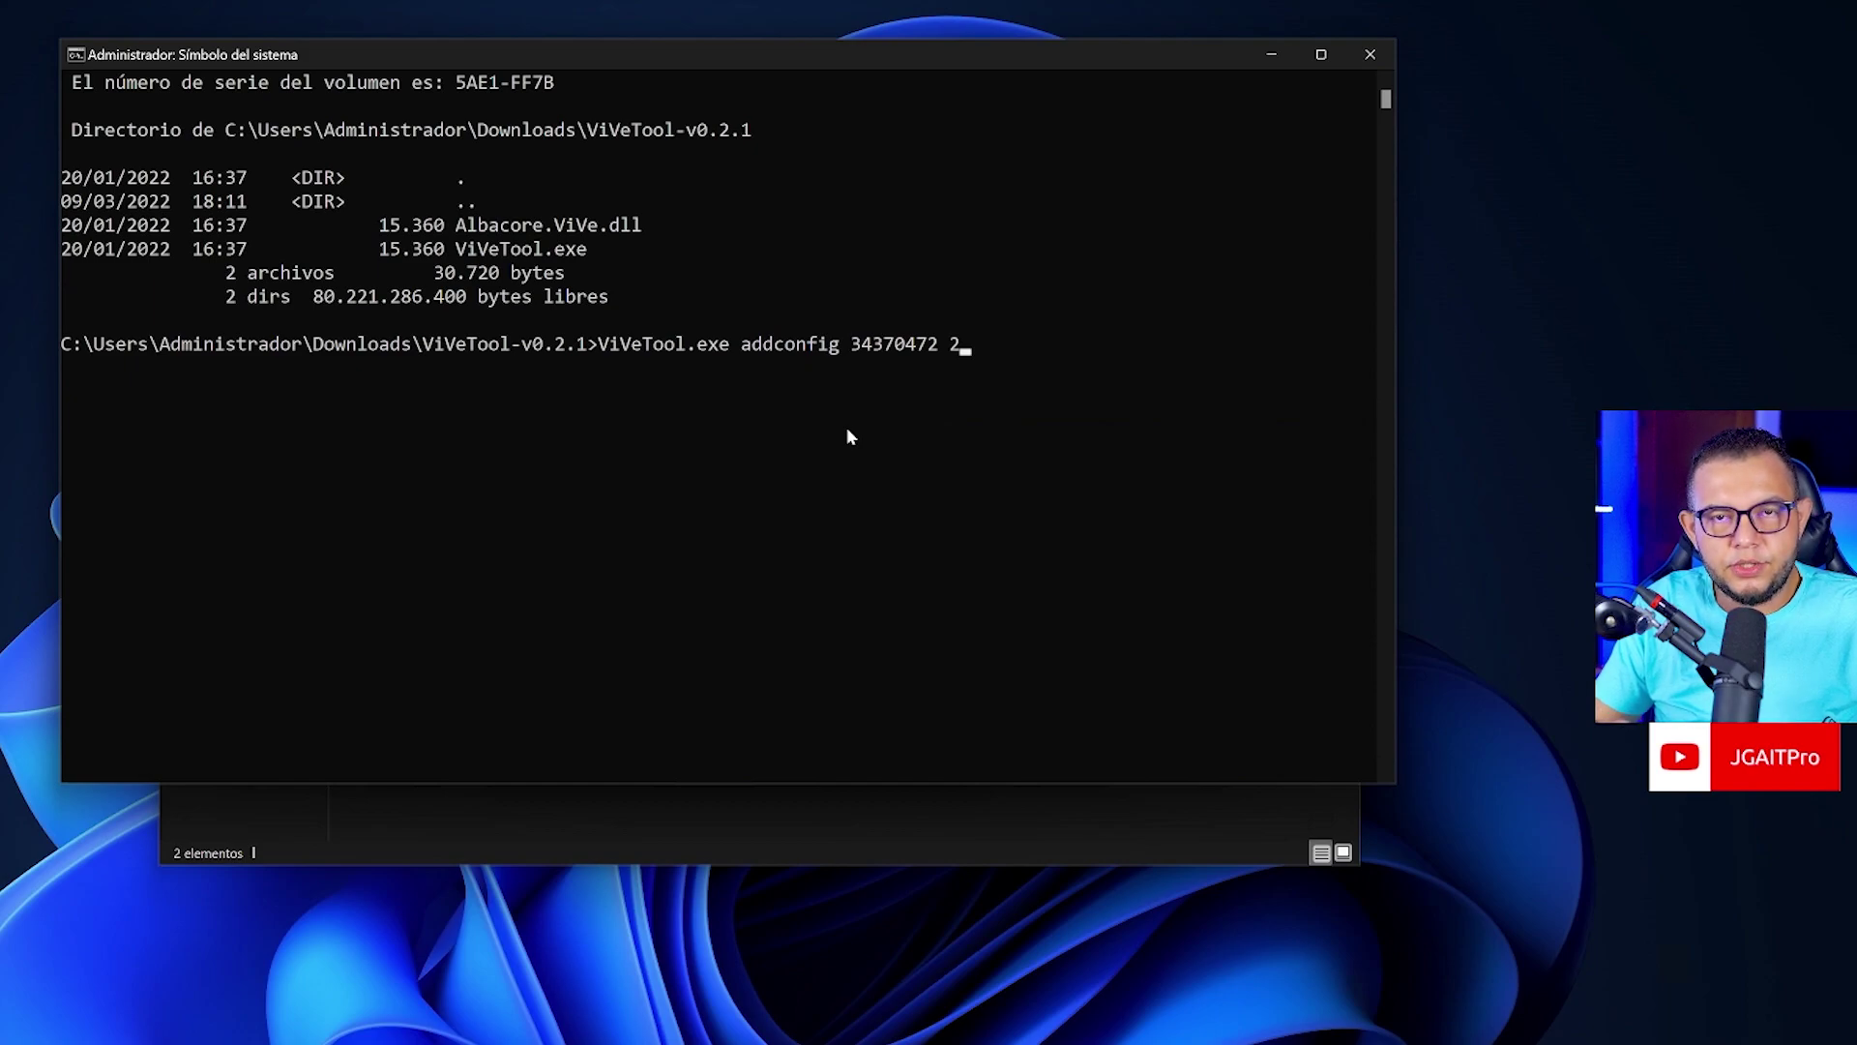
{"action": "key", "text": "Return"}
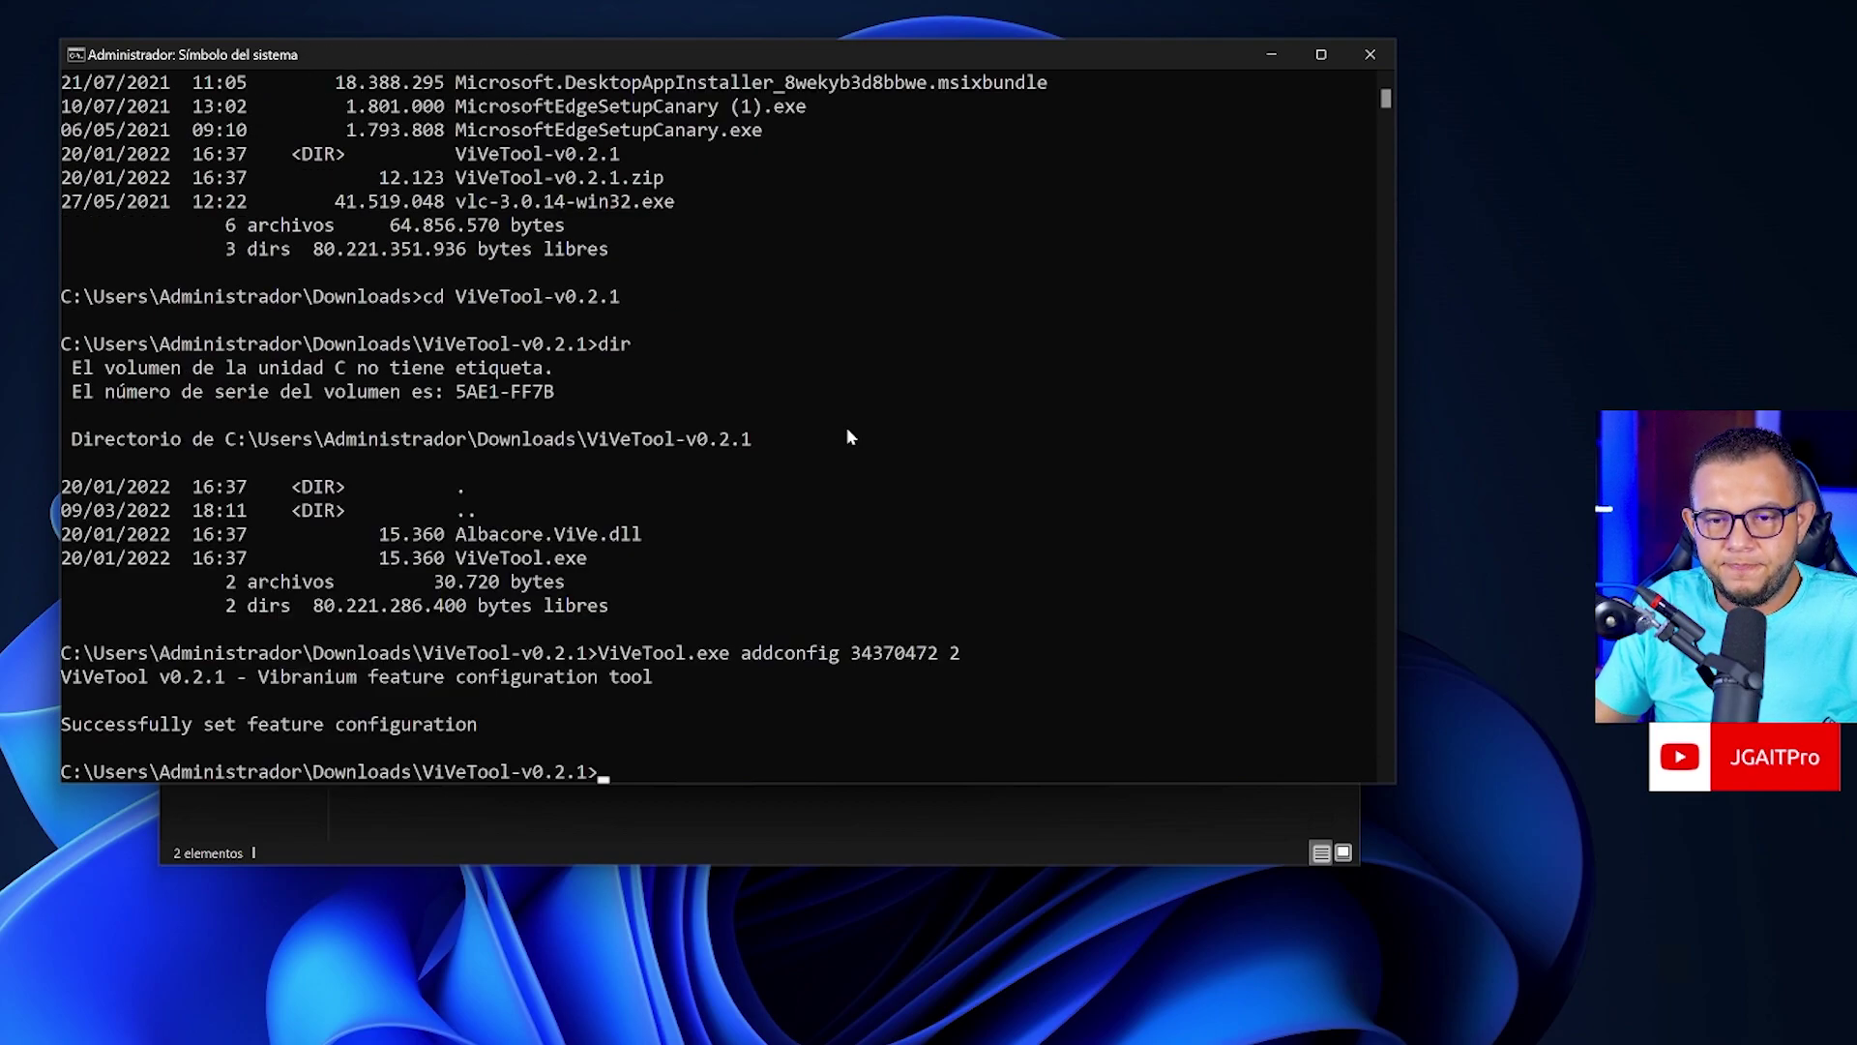
{"action": "scroll", "coordinate": [815, 519], "scroll_direction": "down", "scroll_amount": 3}
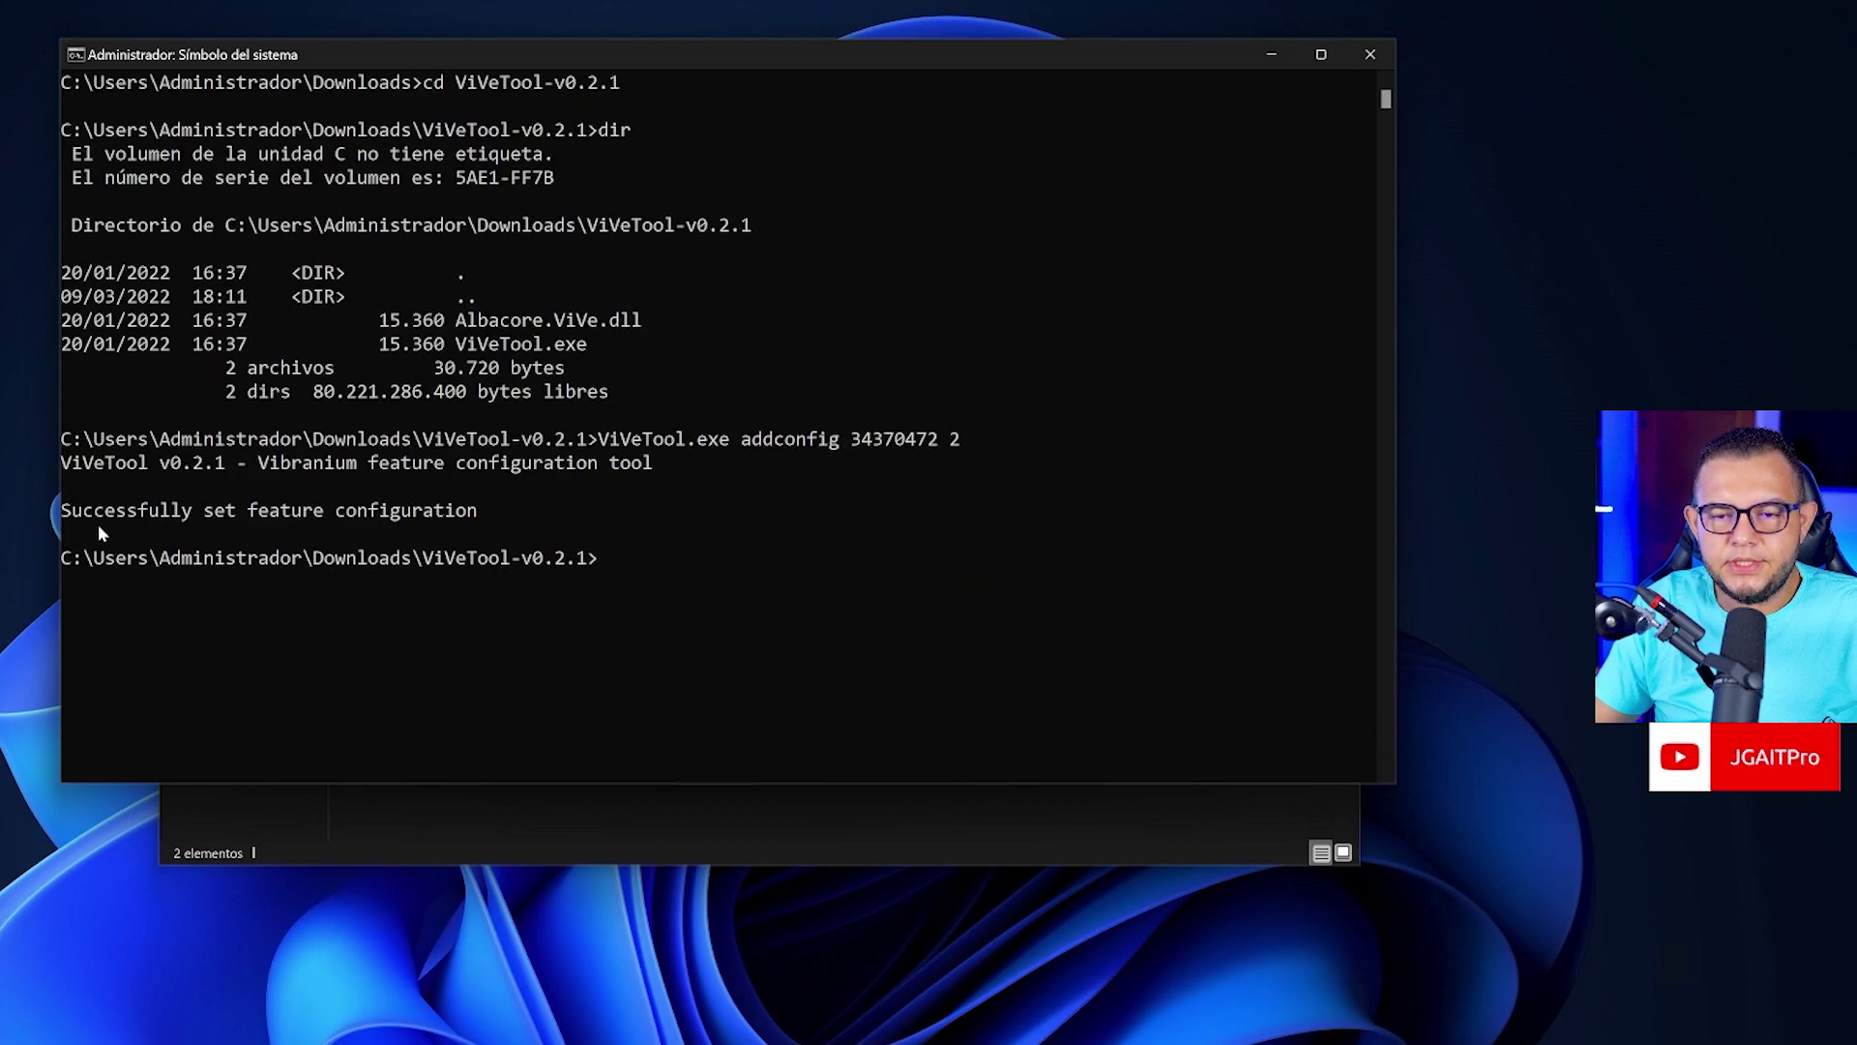
{"action": "scroll", "coordinate": [97, 524], "scroll_direction": "down", "scroll_amount": 1}
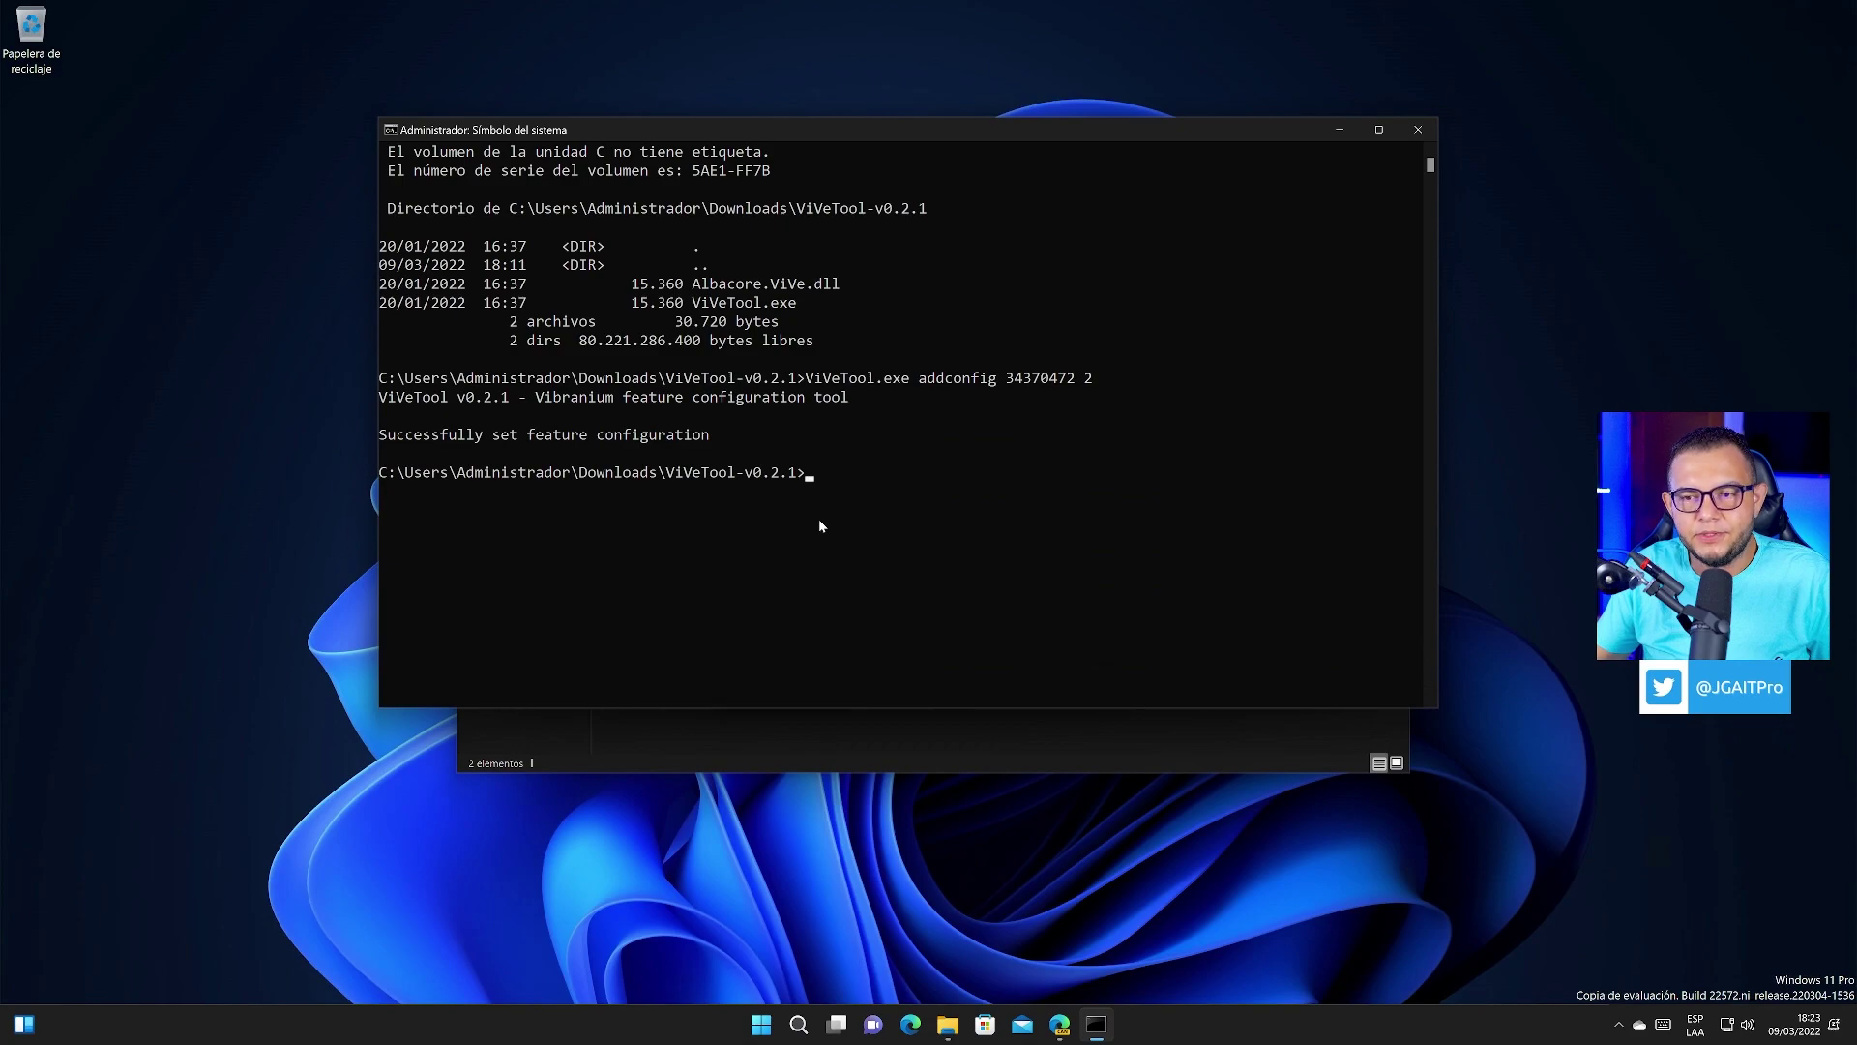
{"action": "left_click", "coordinate": [1418, 128]}
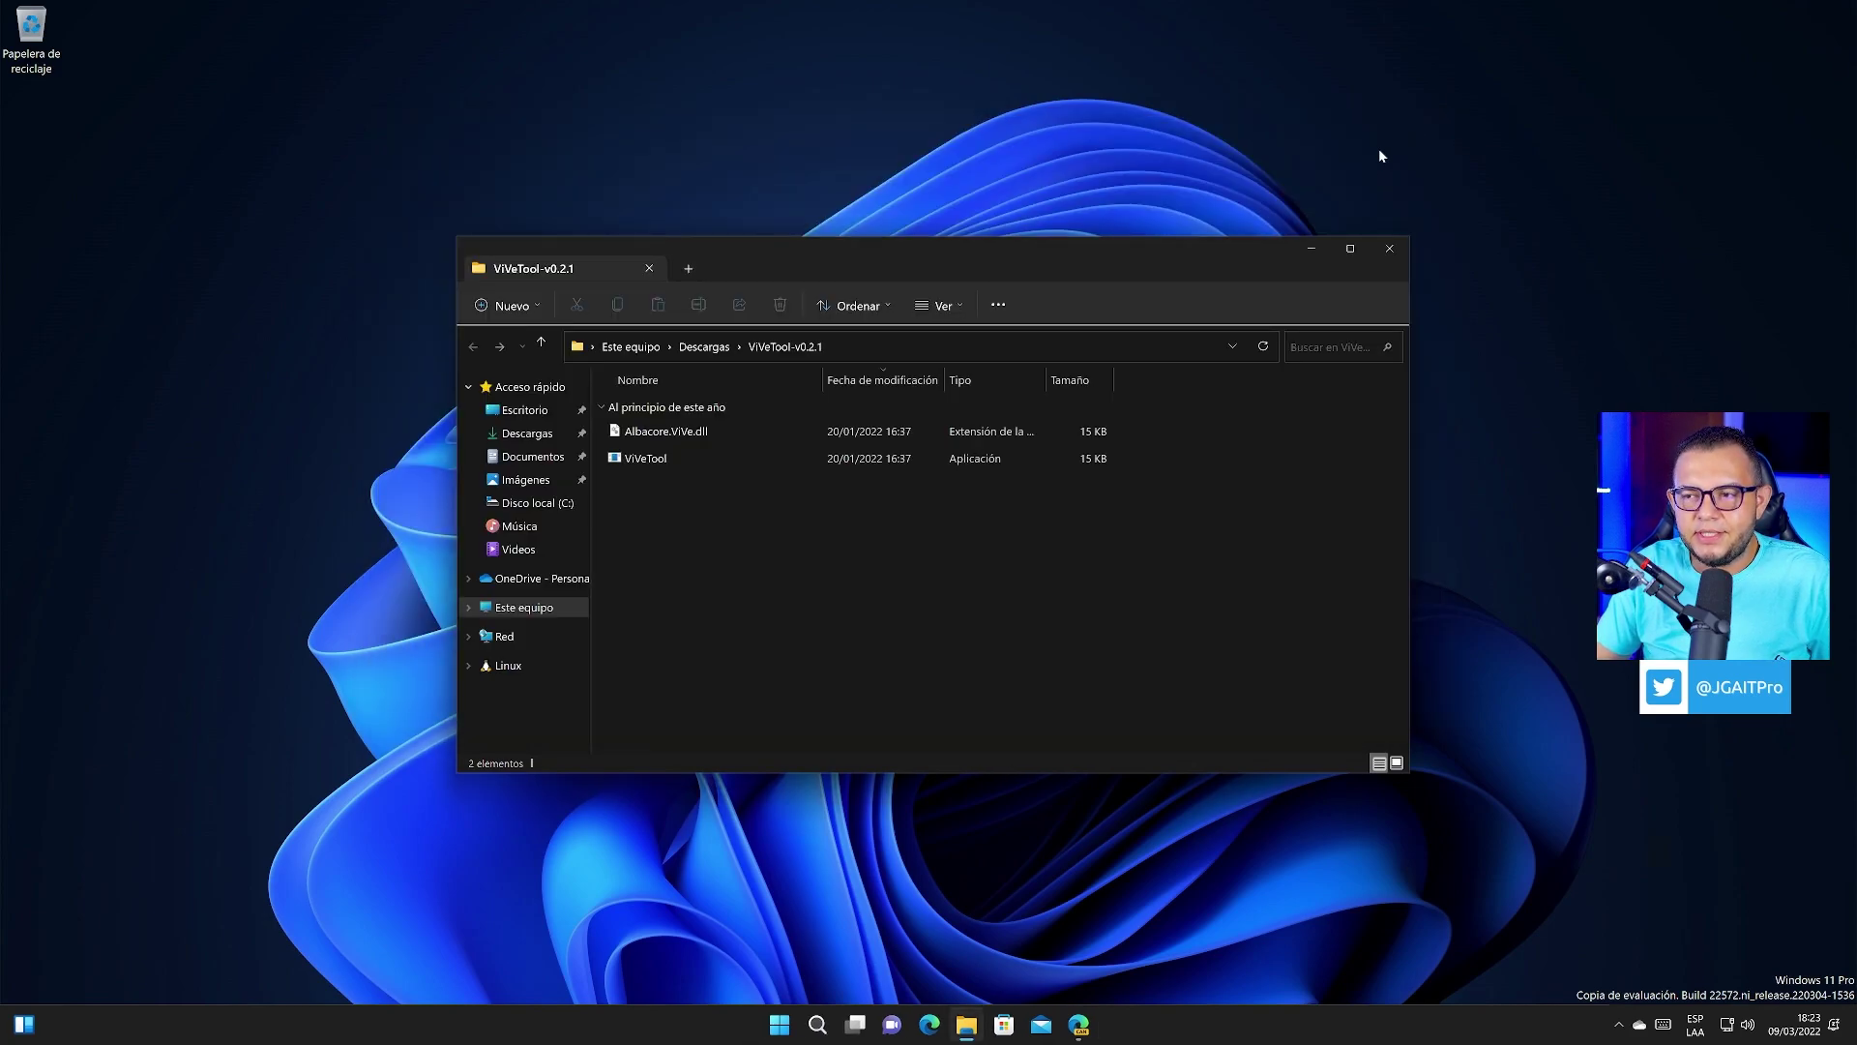
{"action": "left_click", "coordinate": [1390, 250]}
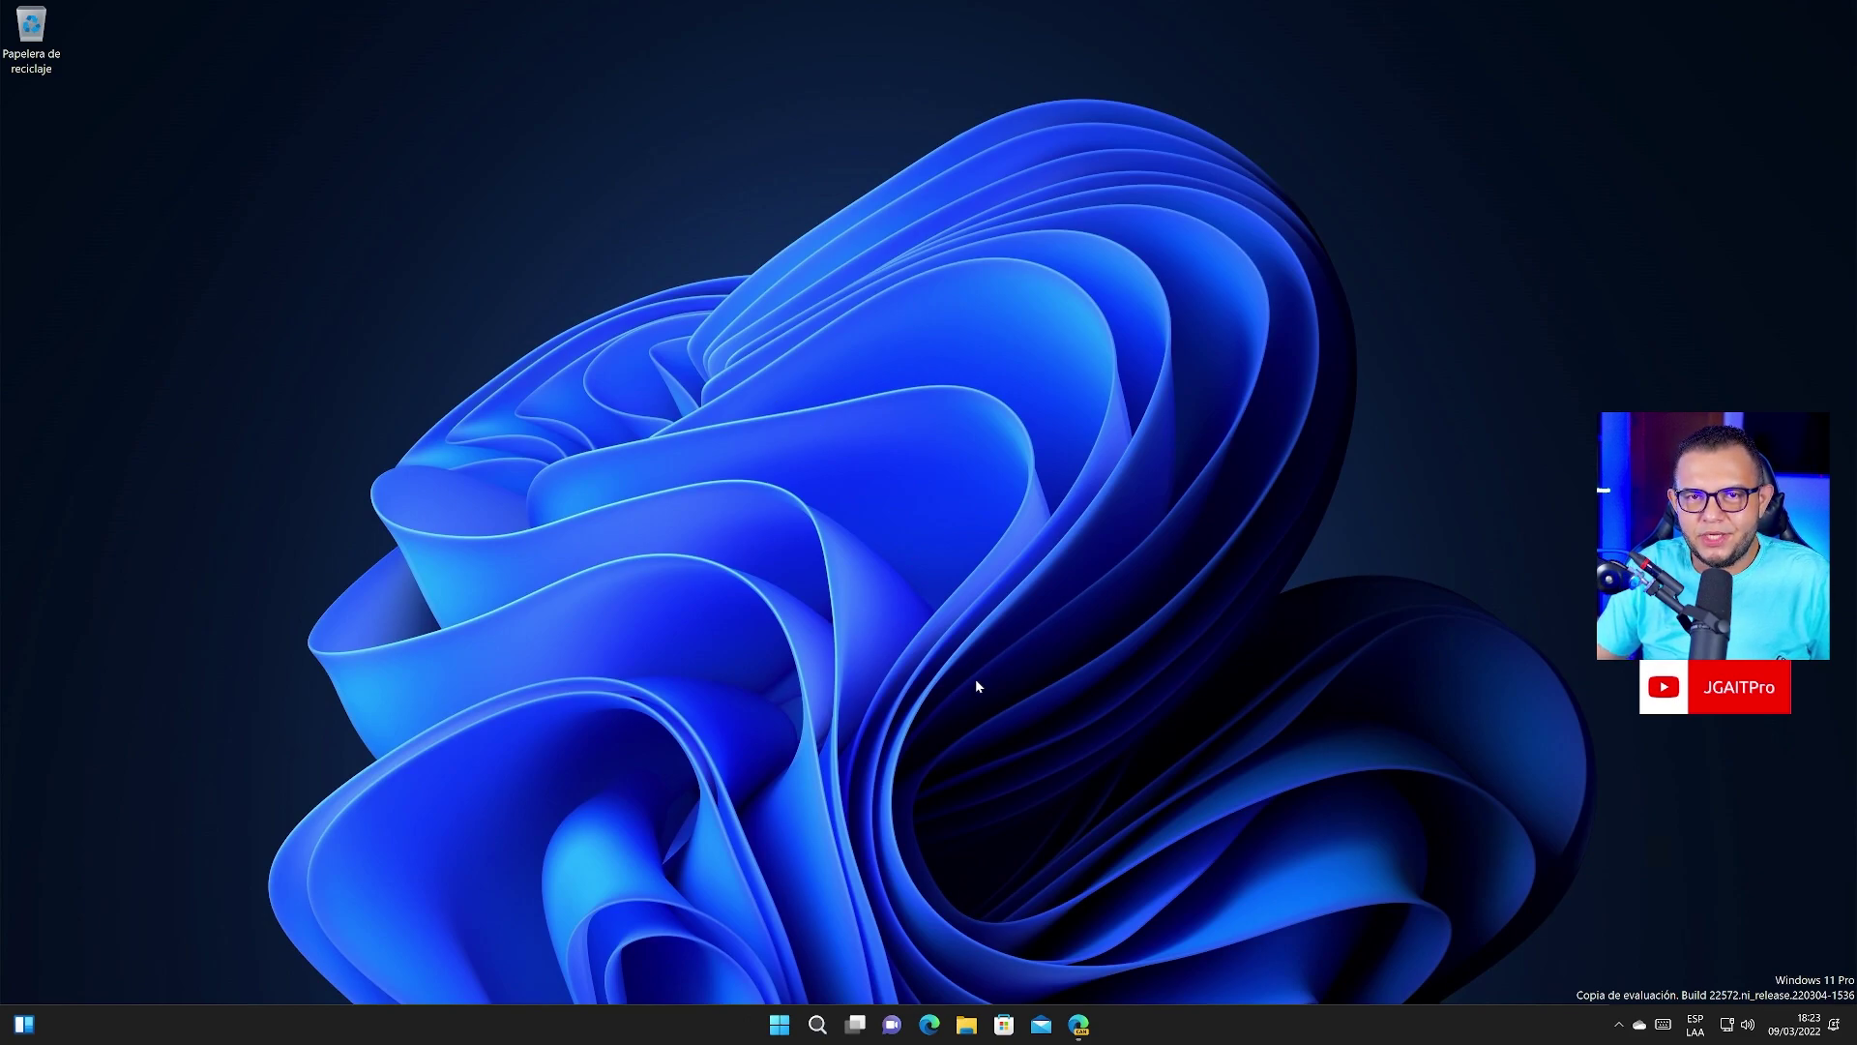
Step: Open a File Explorer window, add a second tab, and enlarge the window
{"action": "left_click", "coordinate": [966, 1024]}
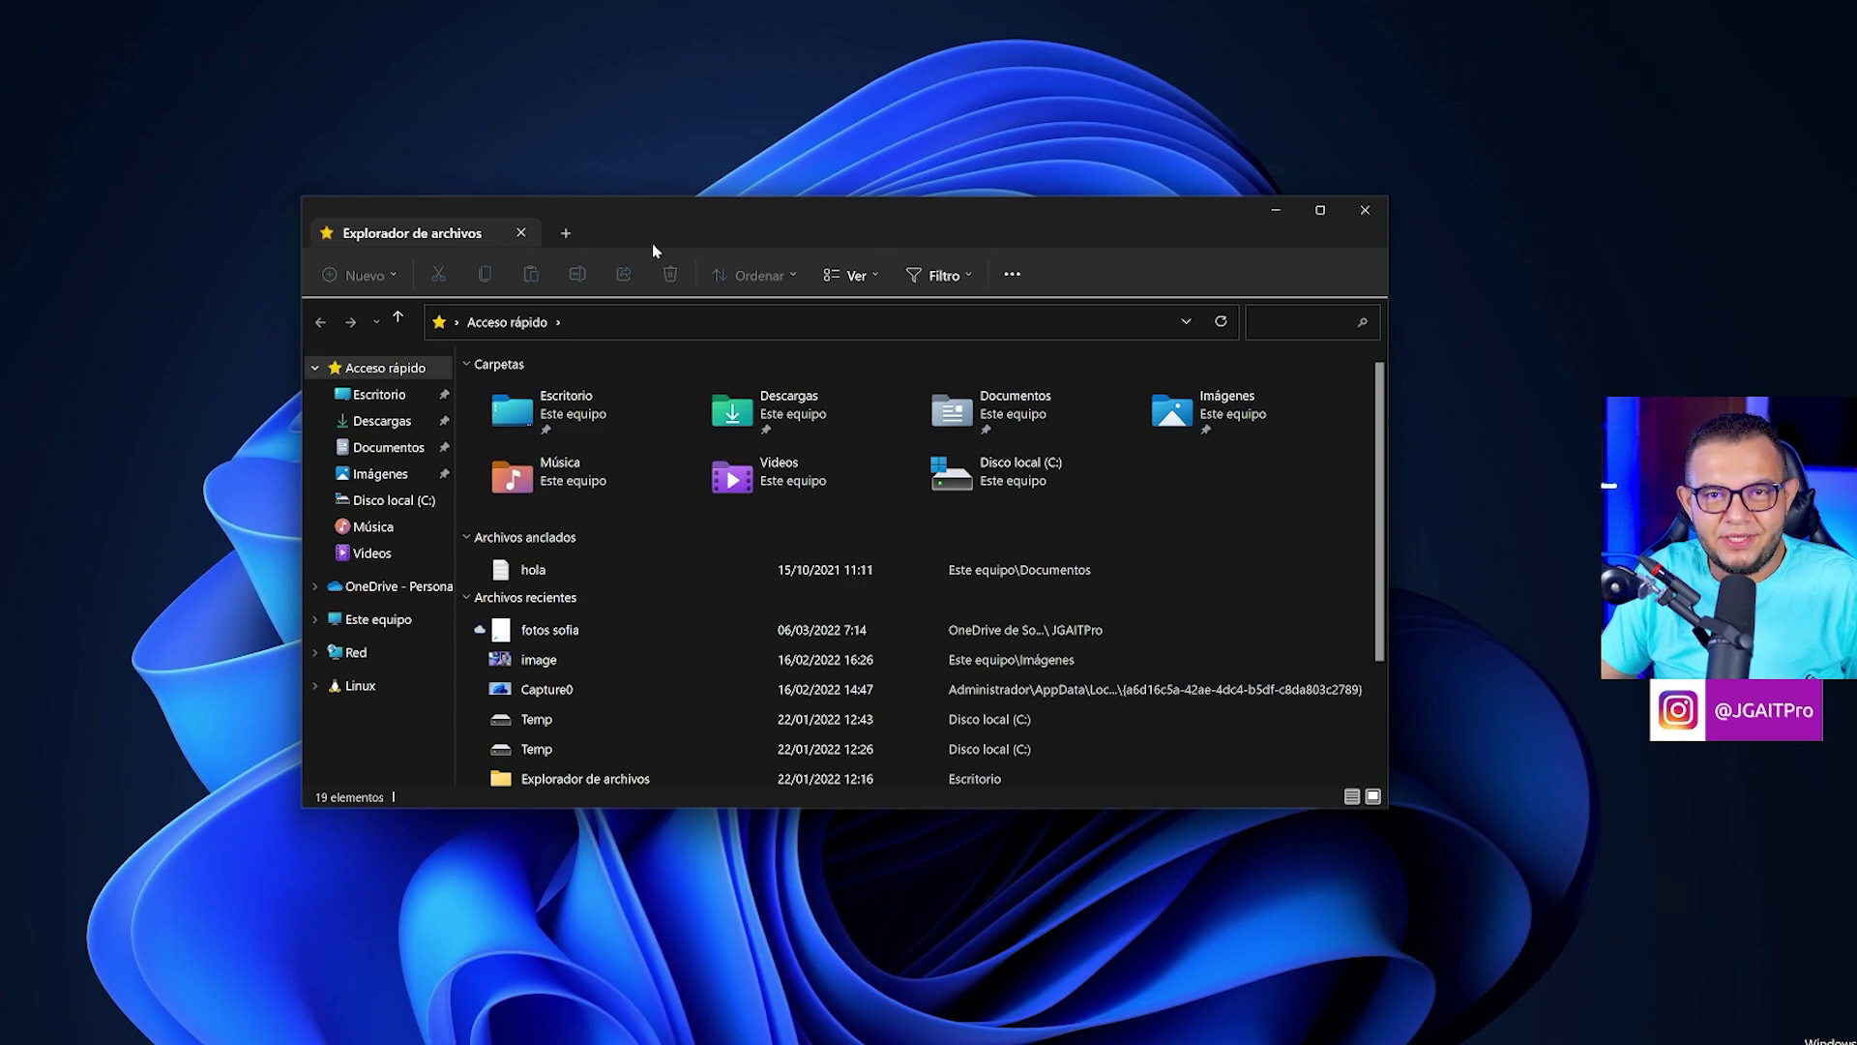
{"action": "left_click", "coordinate": [566, 235]}
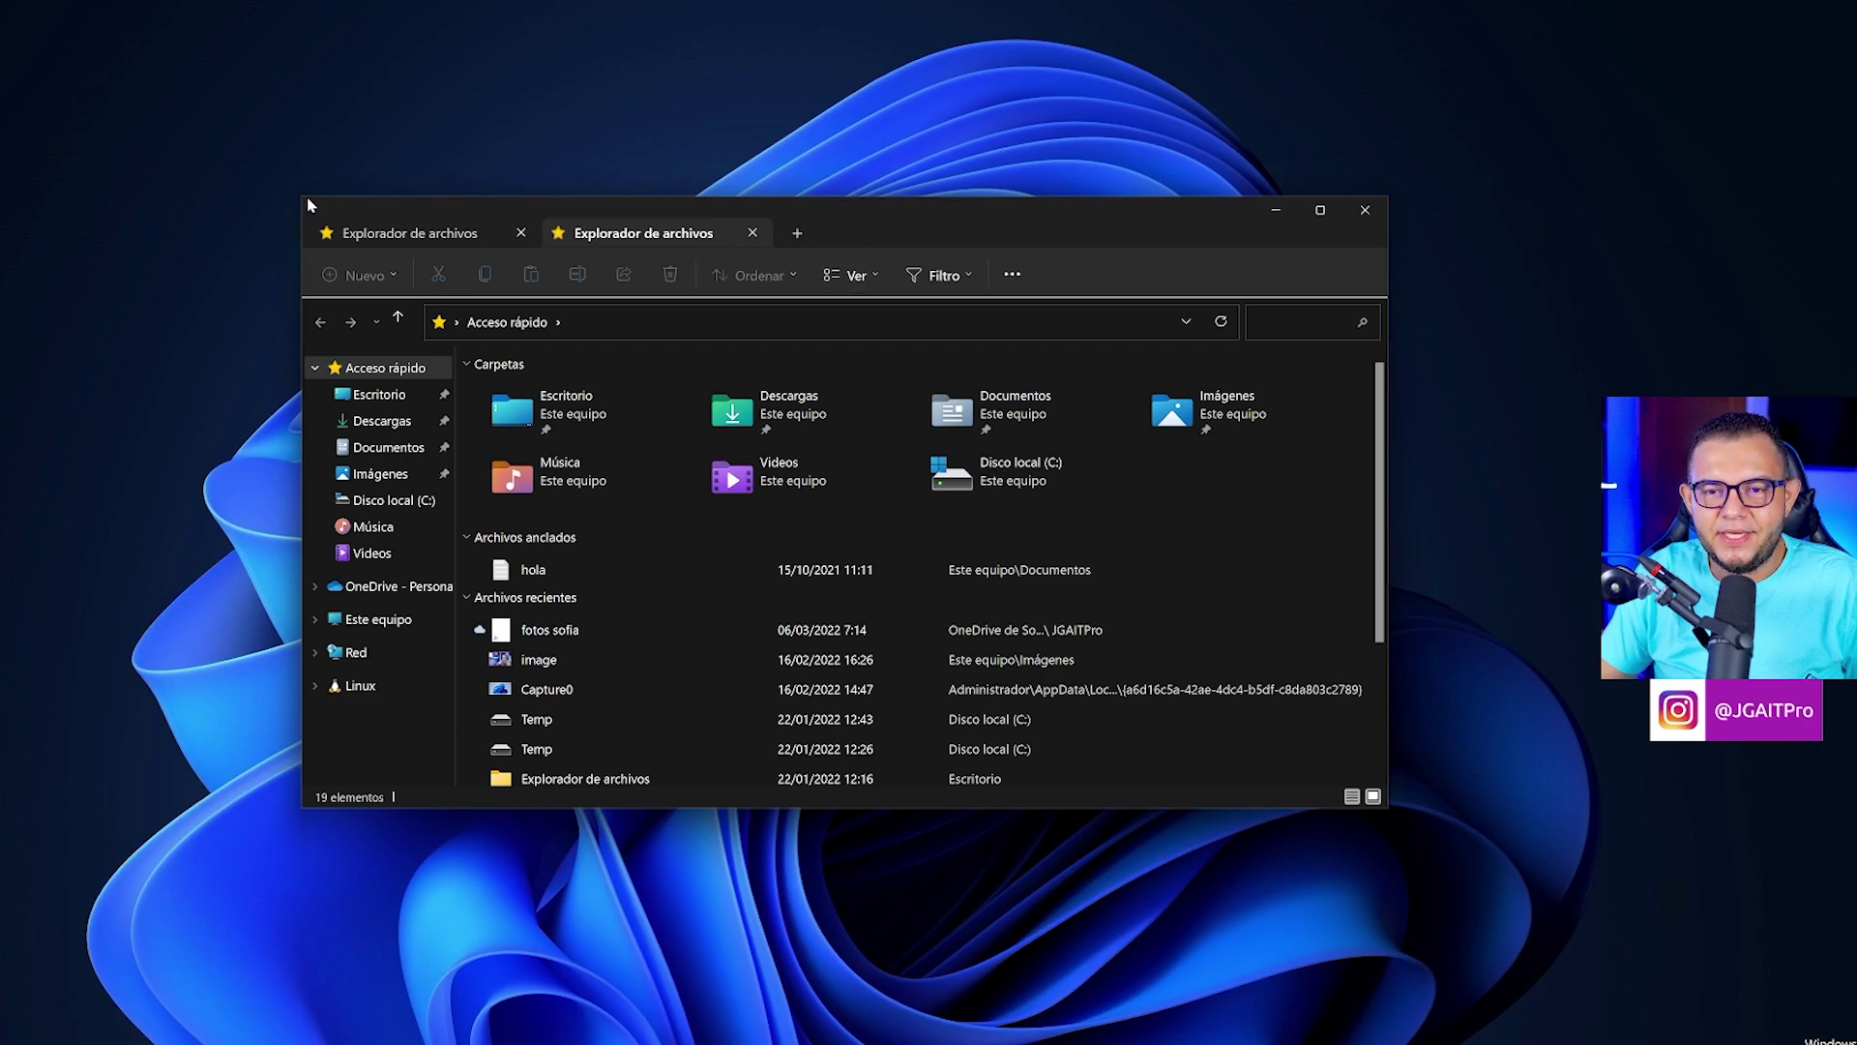
{"action": "left_click_drag", "start_coordinate": [303, 206], "coordinate": [30, 68]}
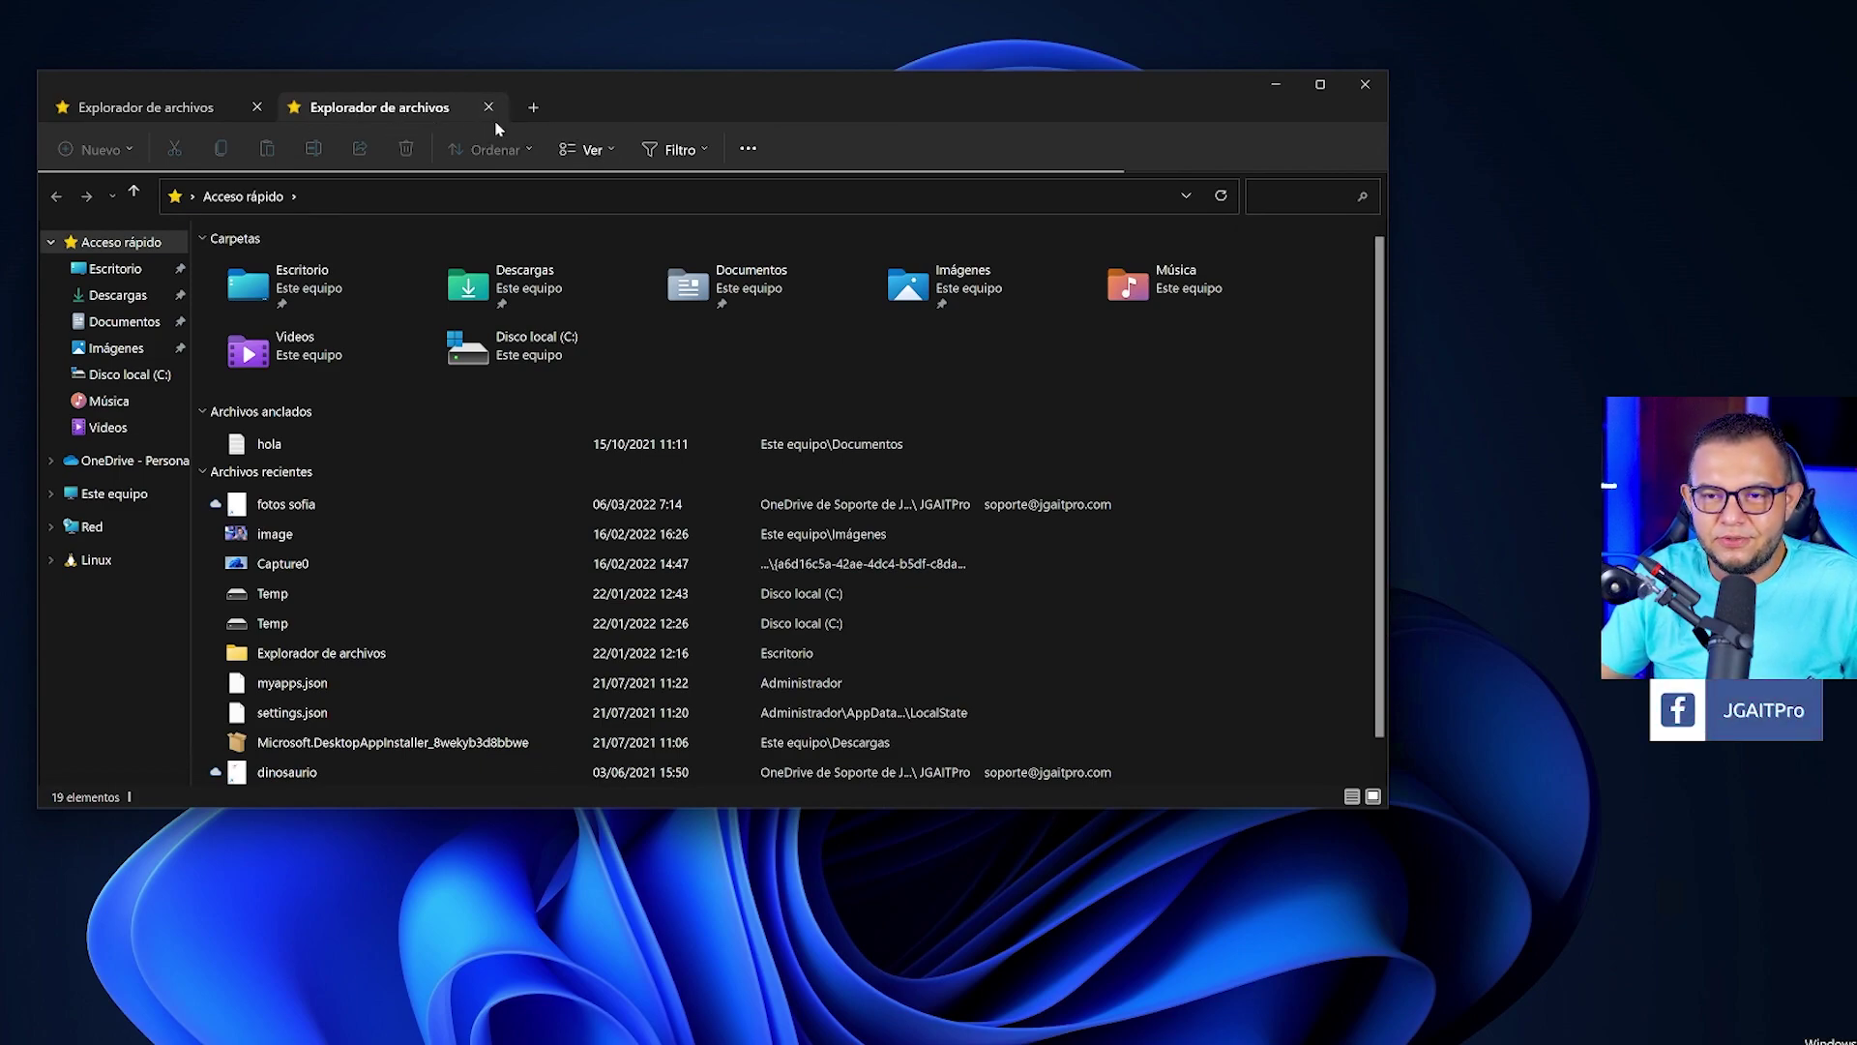
Step: Try opening and closing File Explorer tabs, and add new ones until six tabs are open
{"action": "left_click", "coordinate": [533, 108]}
{"action": "left_click", "coordinate": [722, 107]}
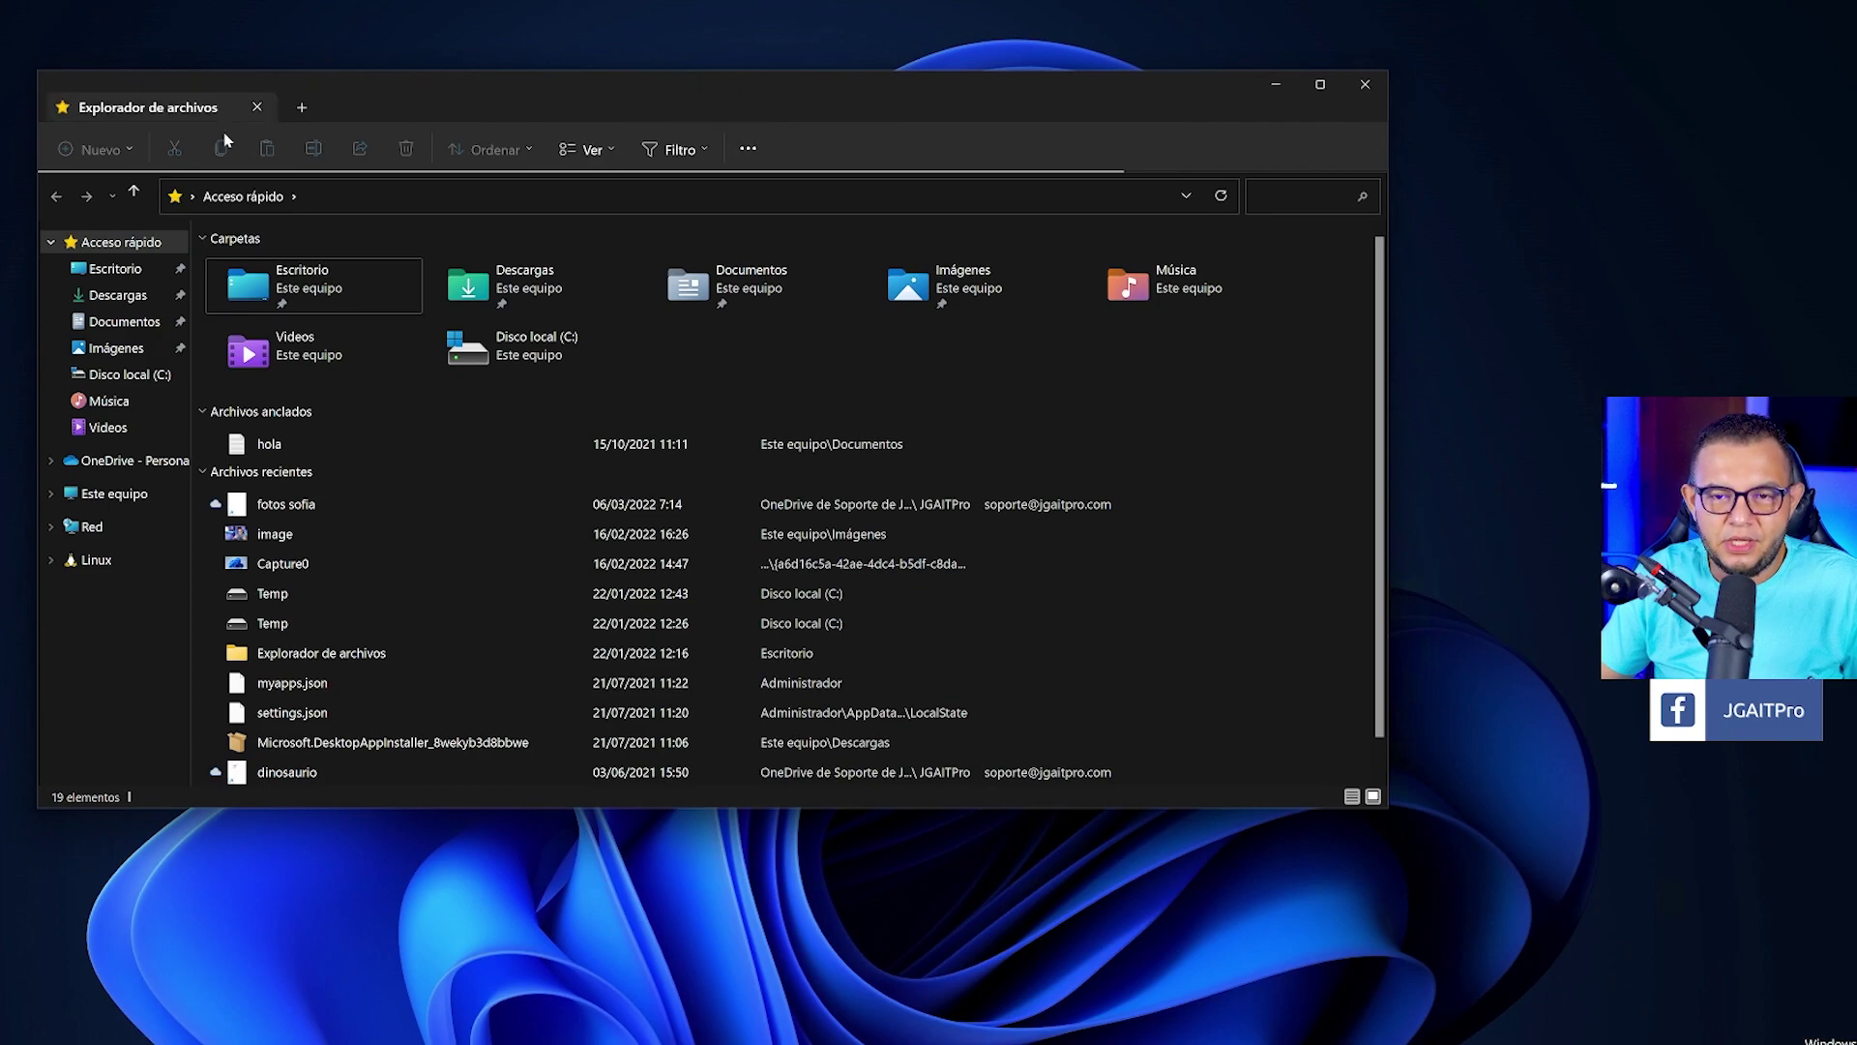
{"action": "left_click", "coordinate": [302, 107]}
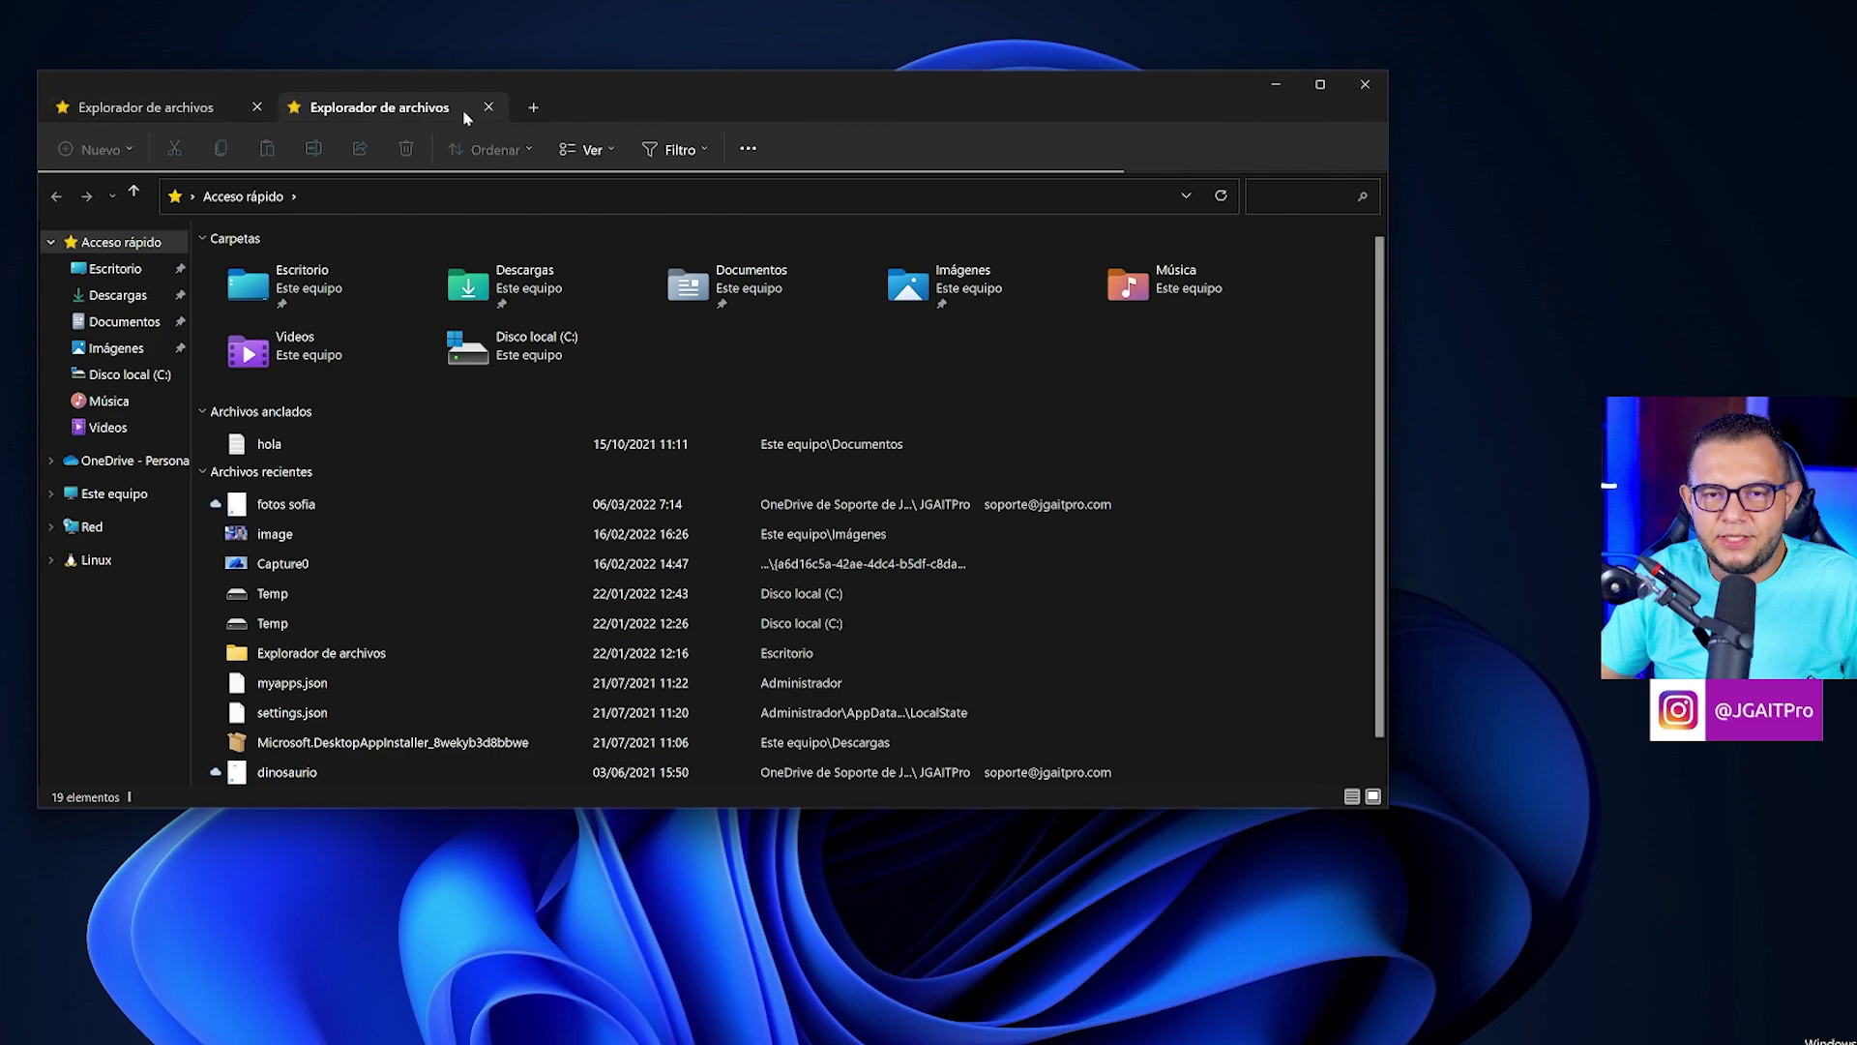
{"action": "left_click", "coordinate": [533, 109]}
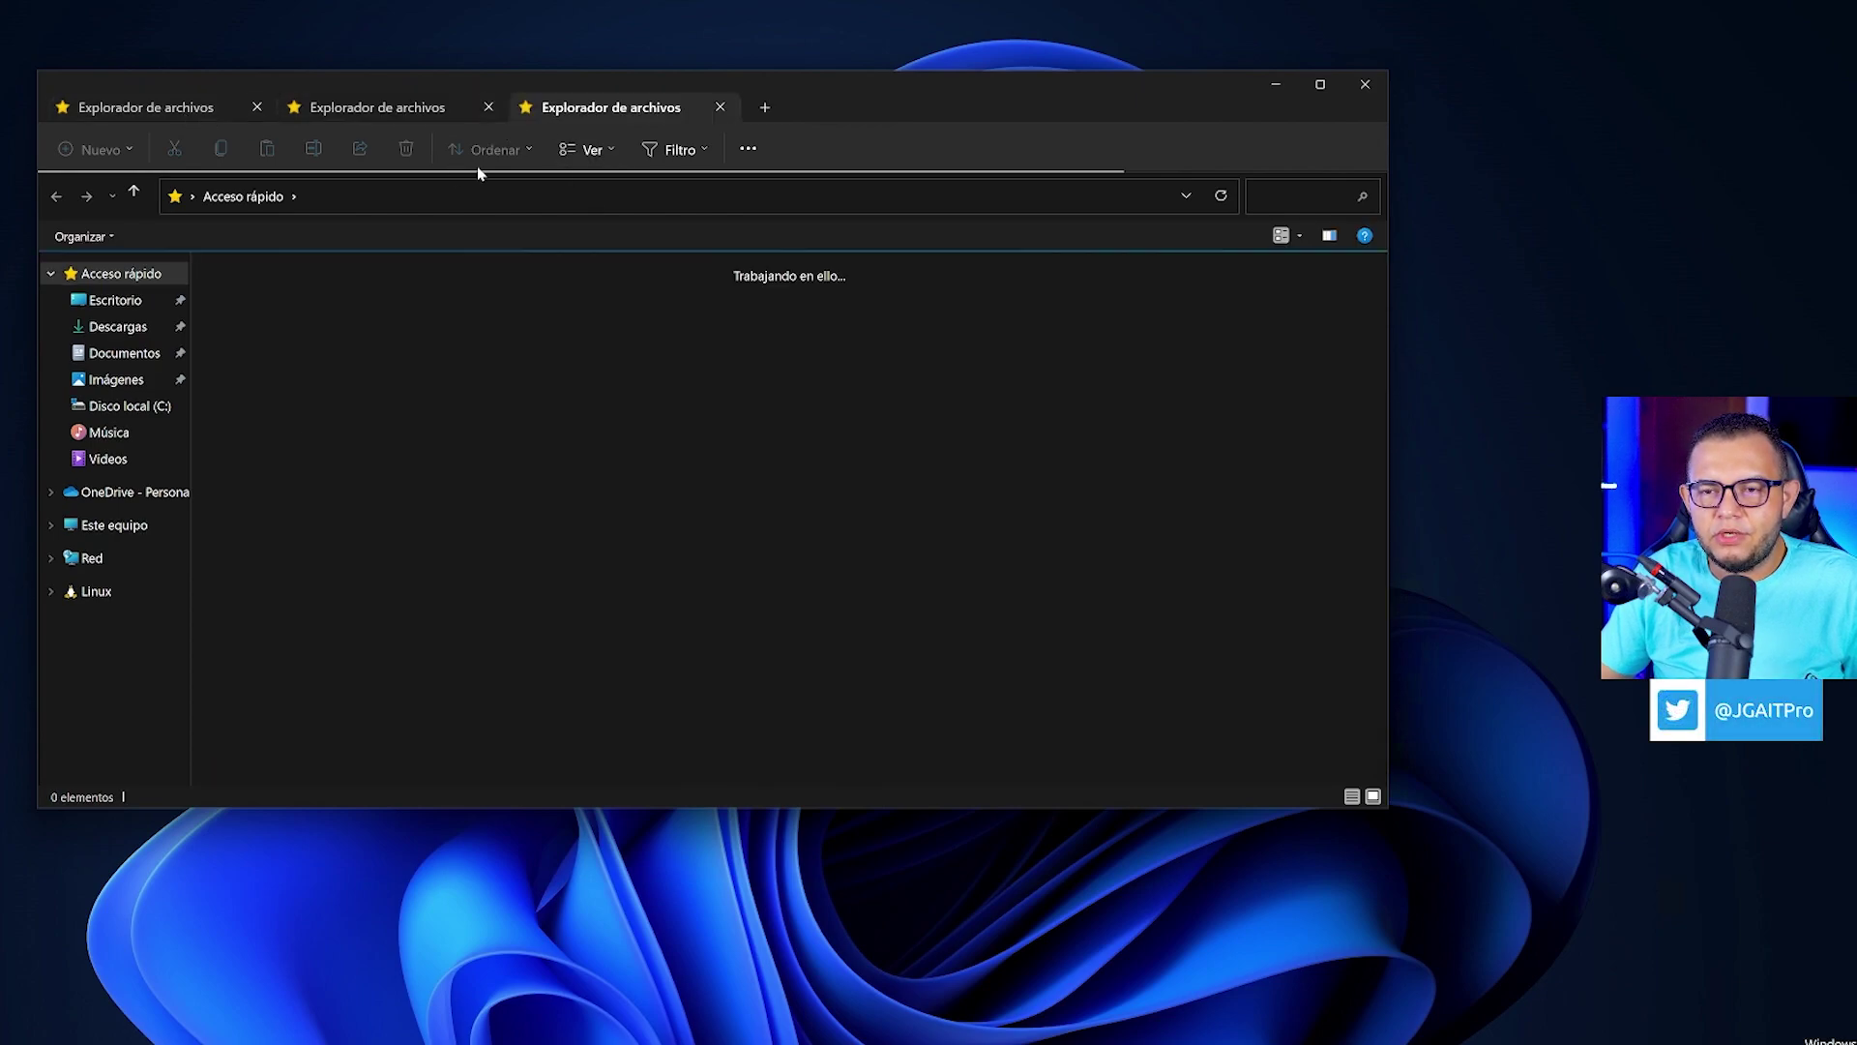
{"action": "left_click", "coordinate": [764, 109]}
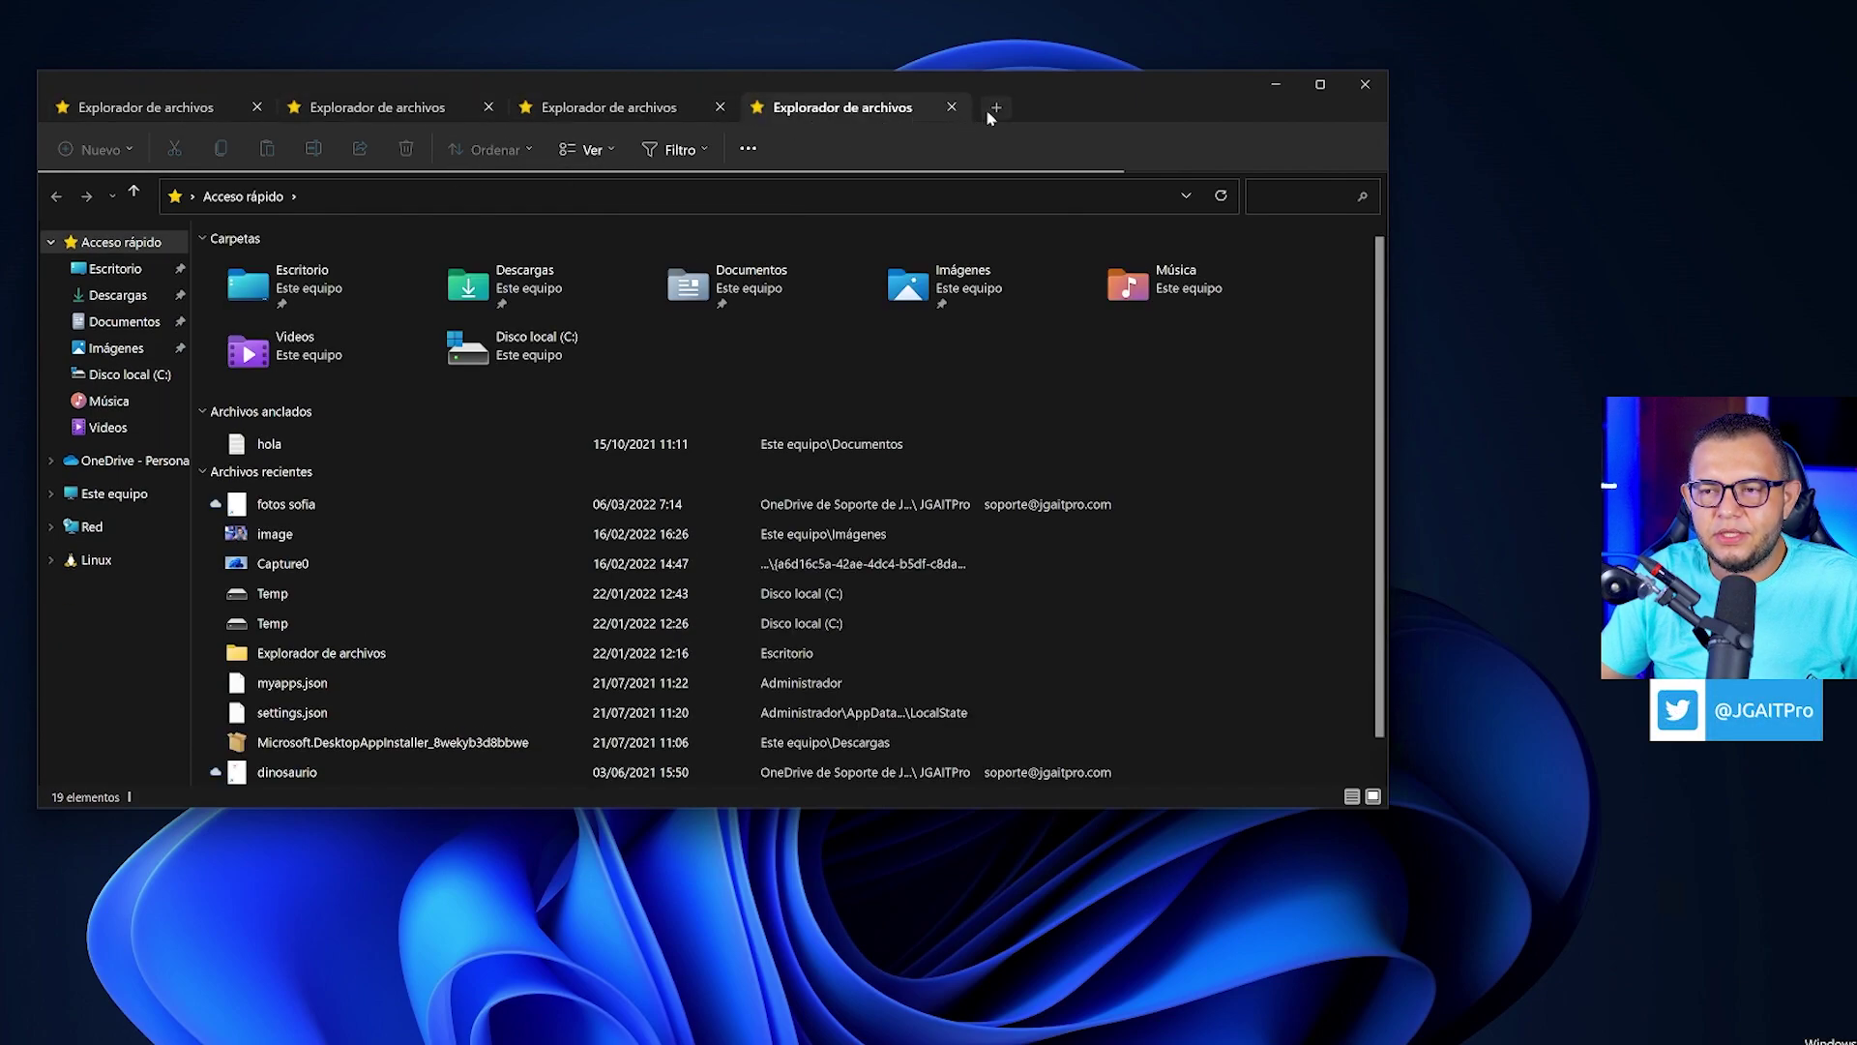
{"action": "left_click", "coordinate": [991, 110]}
{"action": "left_click", "coordinate": [1181, 107]}
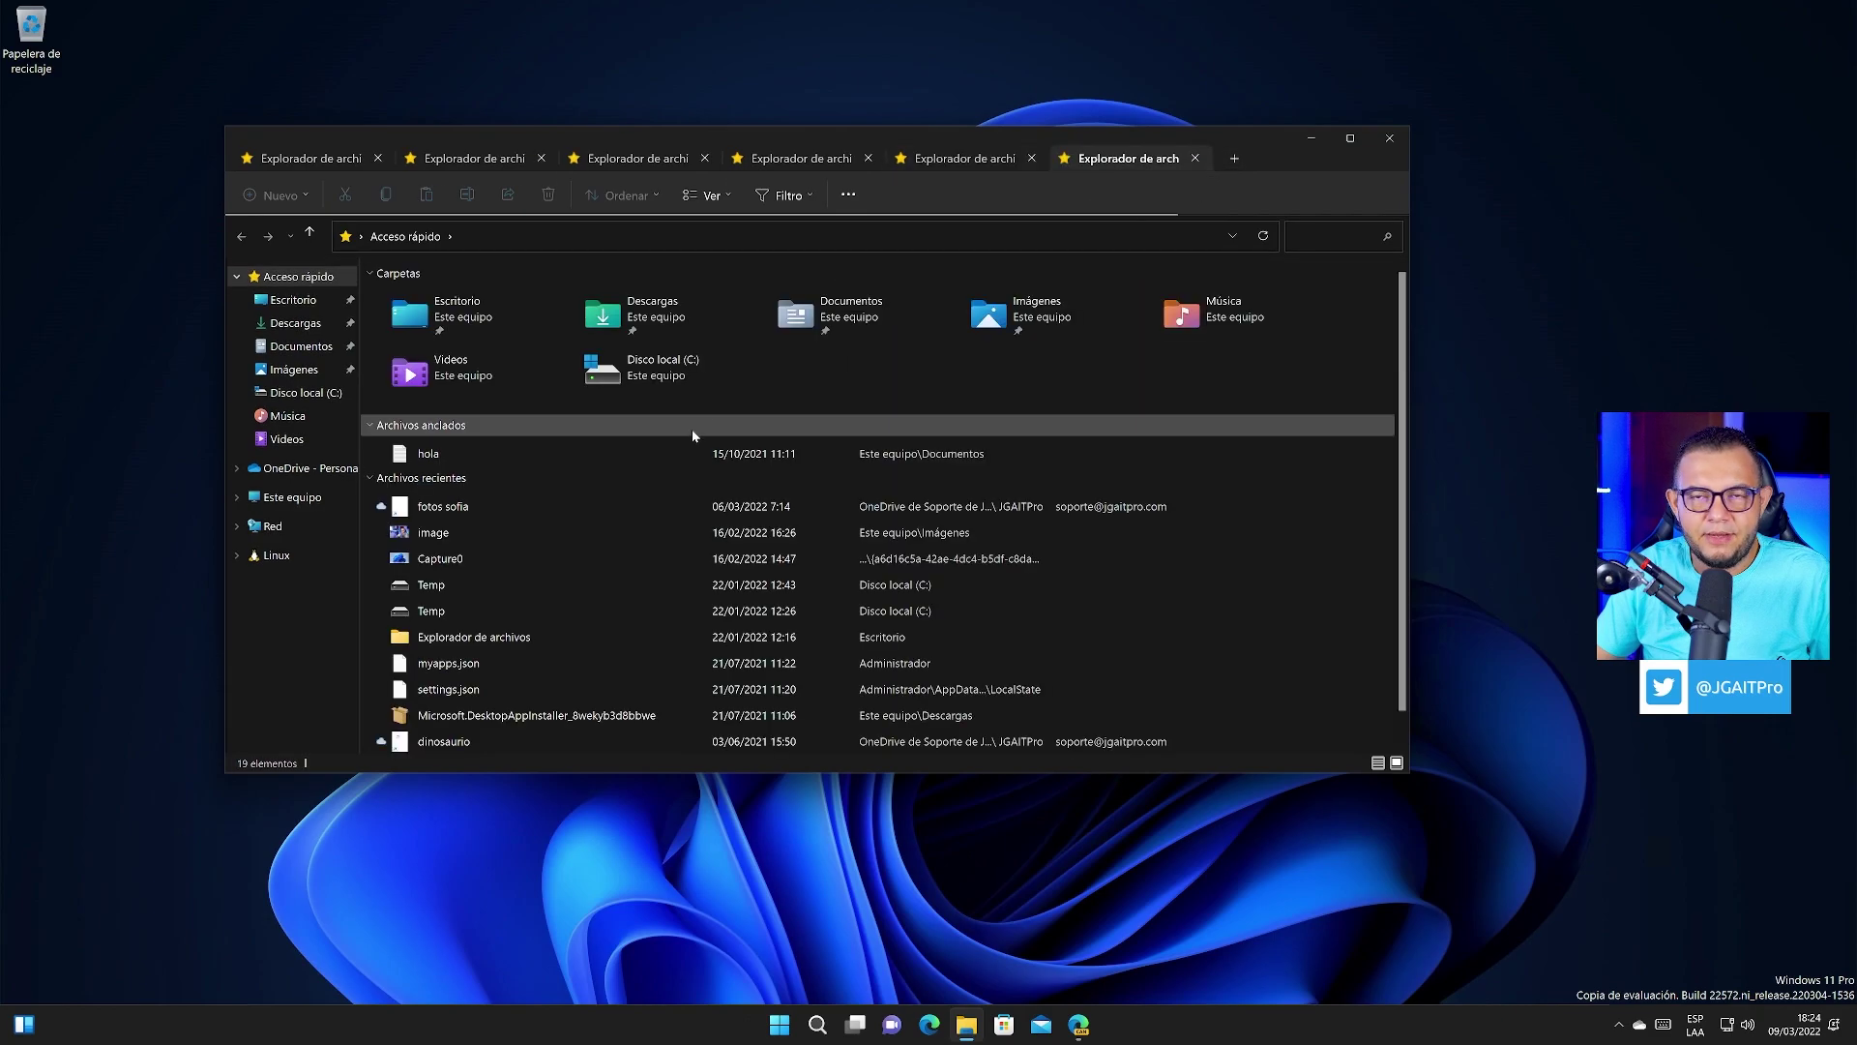
Step: Show the Documentos folder in the last tab and the Imágenes folder in the second tab
{"action": "left_click", "coordinate": [301, 345]}
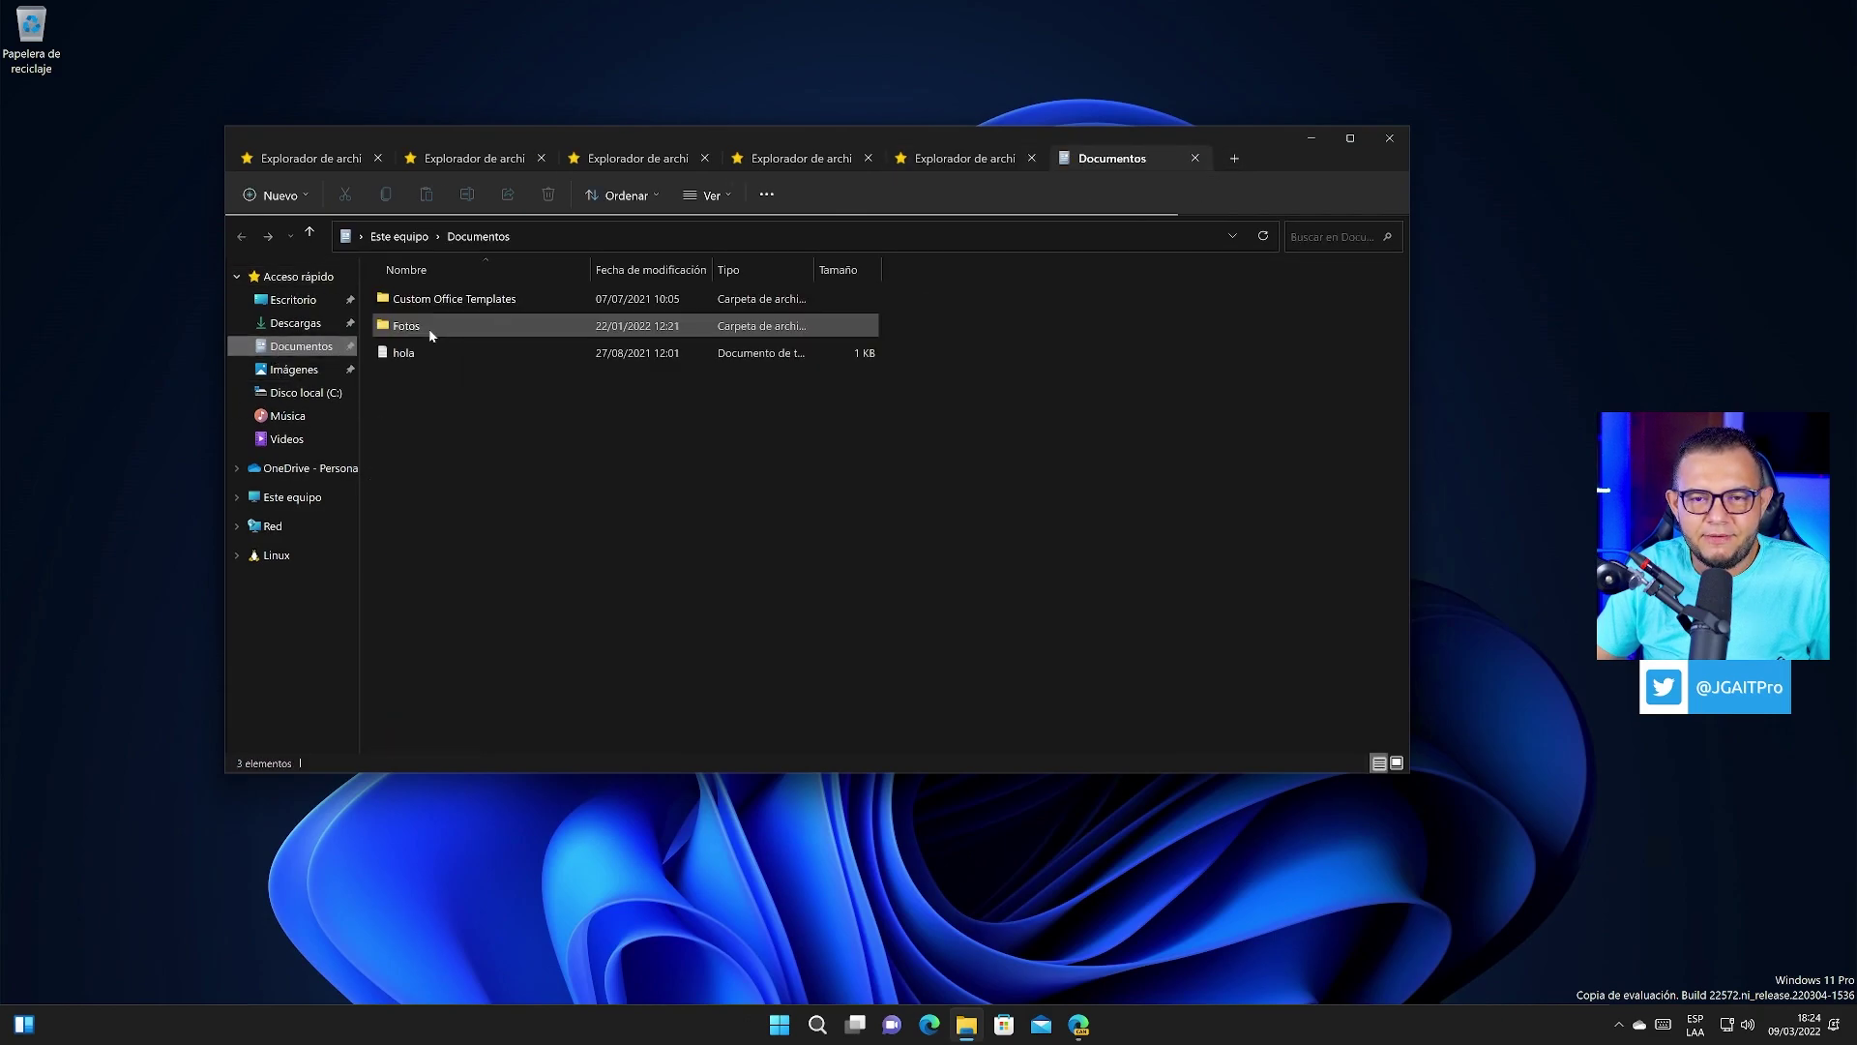
{"action": "left_click", "coordinate": [485, 161]}
{"action": "left_click", "coordinate": [293, 370]}
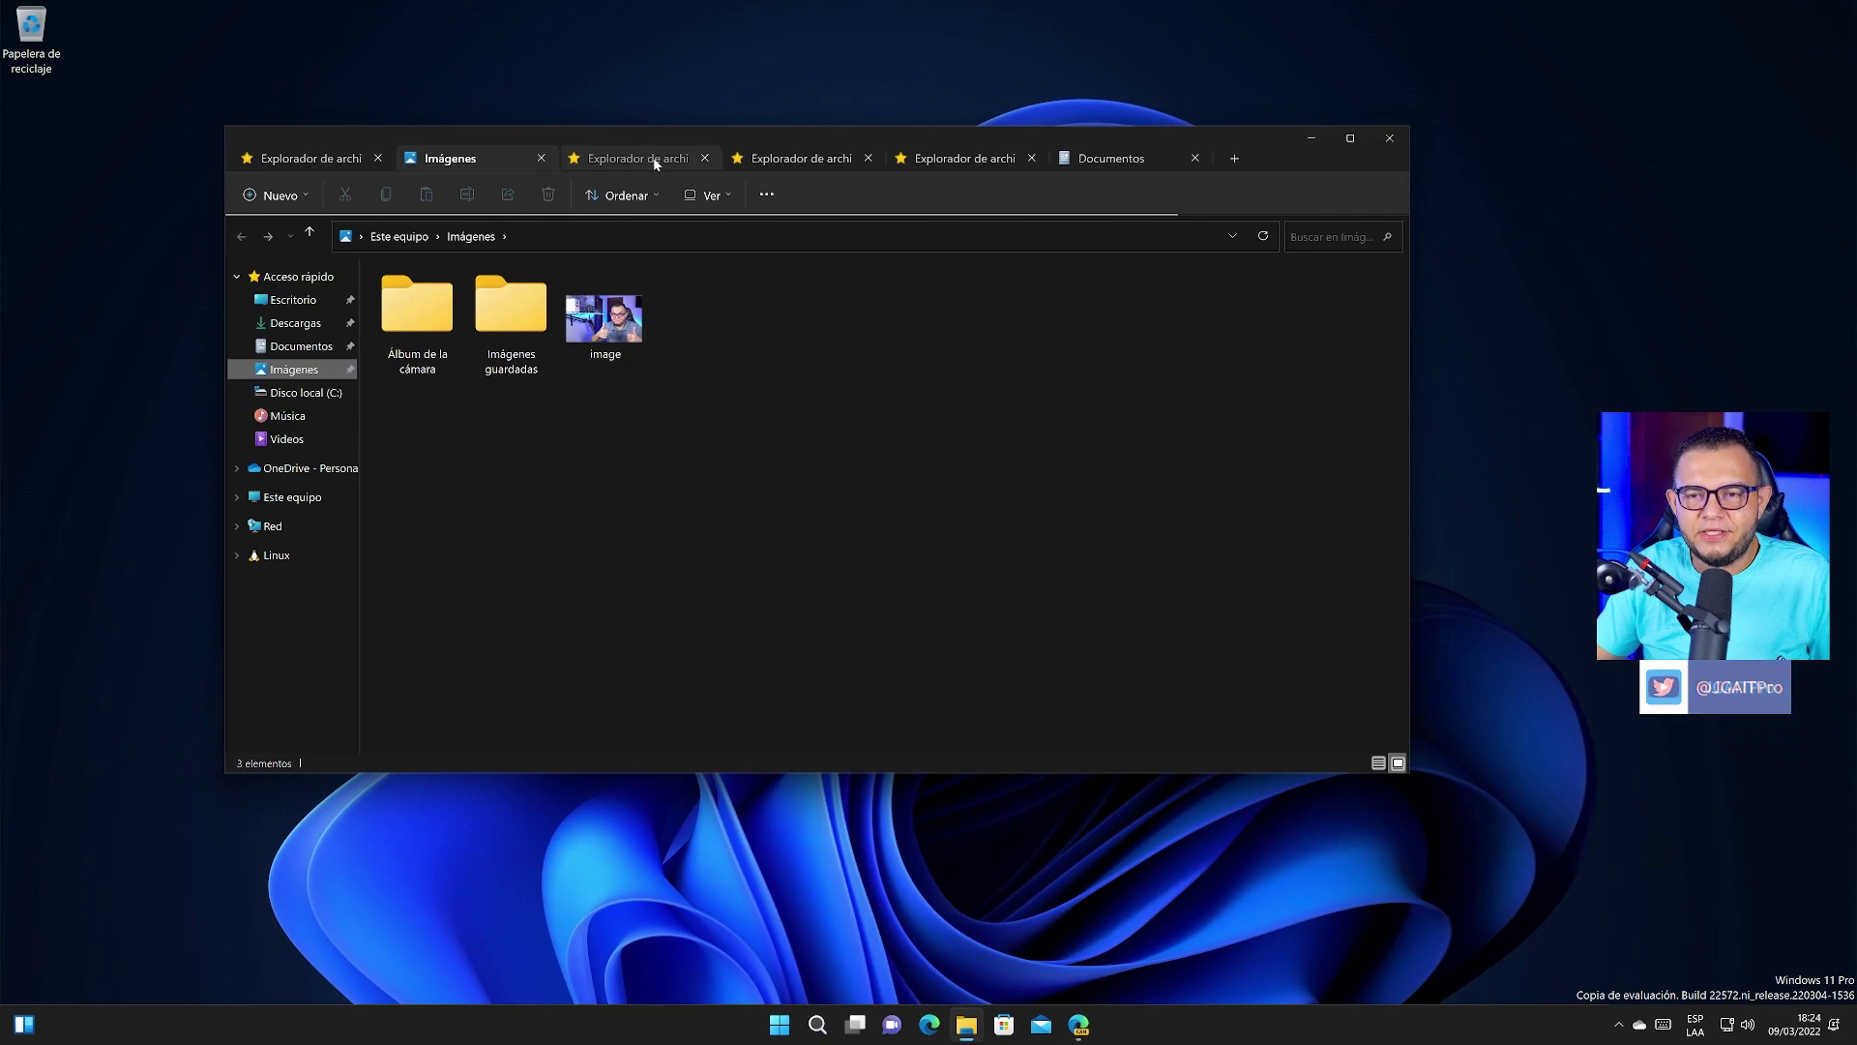
Step: Show the third File Explorer tab, and open a separate File Explorer window offset behind the six-tab window
{"action": "left_click", "coordinate": [655, 162]}
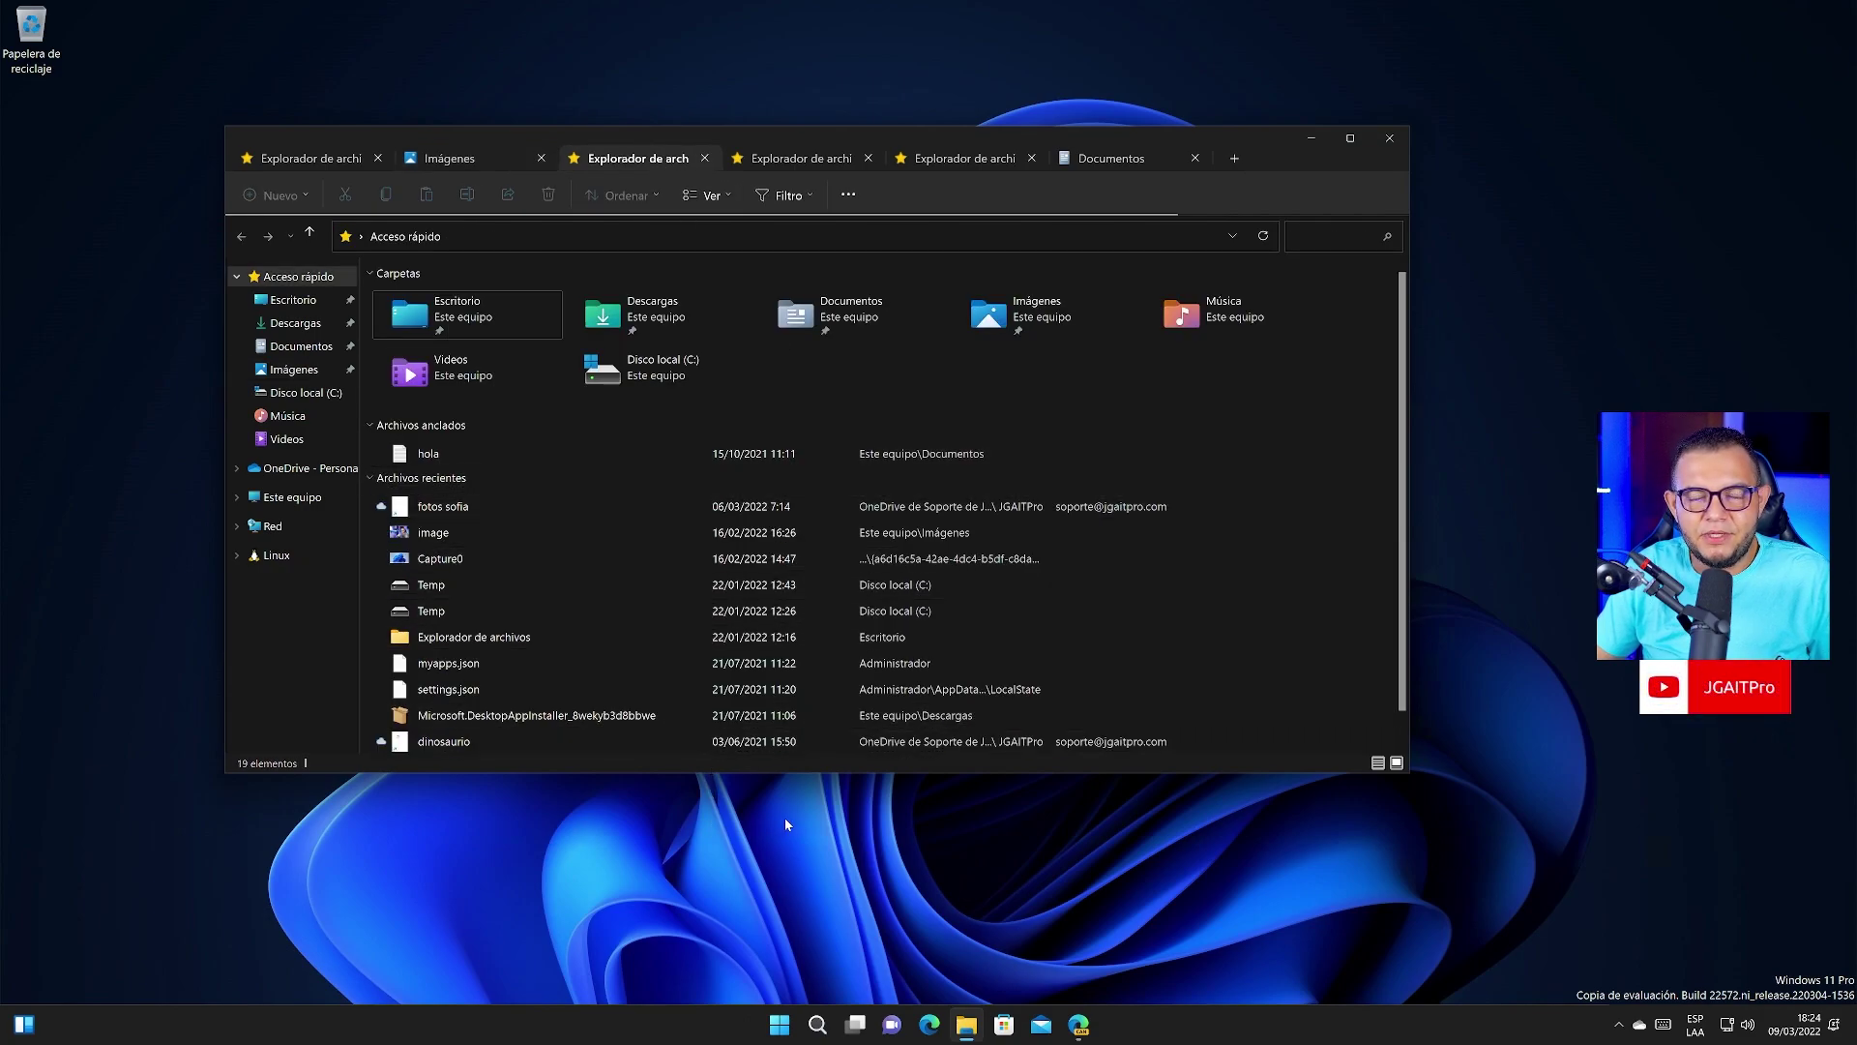
{"action": "mouse_move", "coordinate": [967, 1024]}
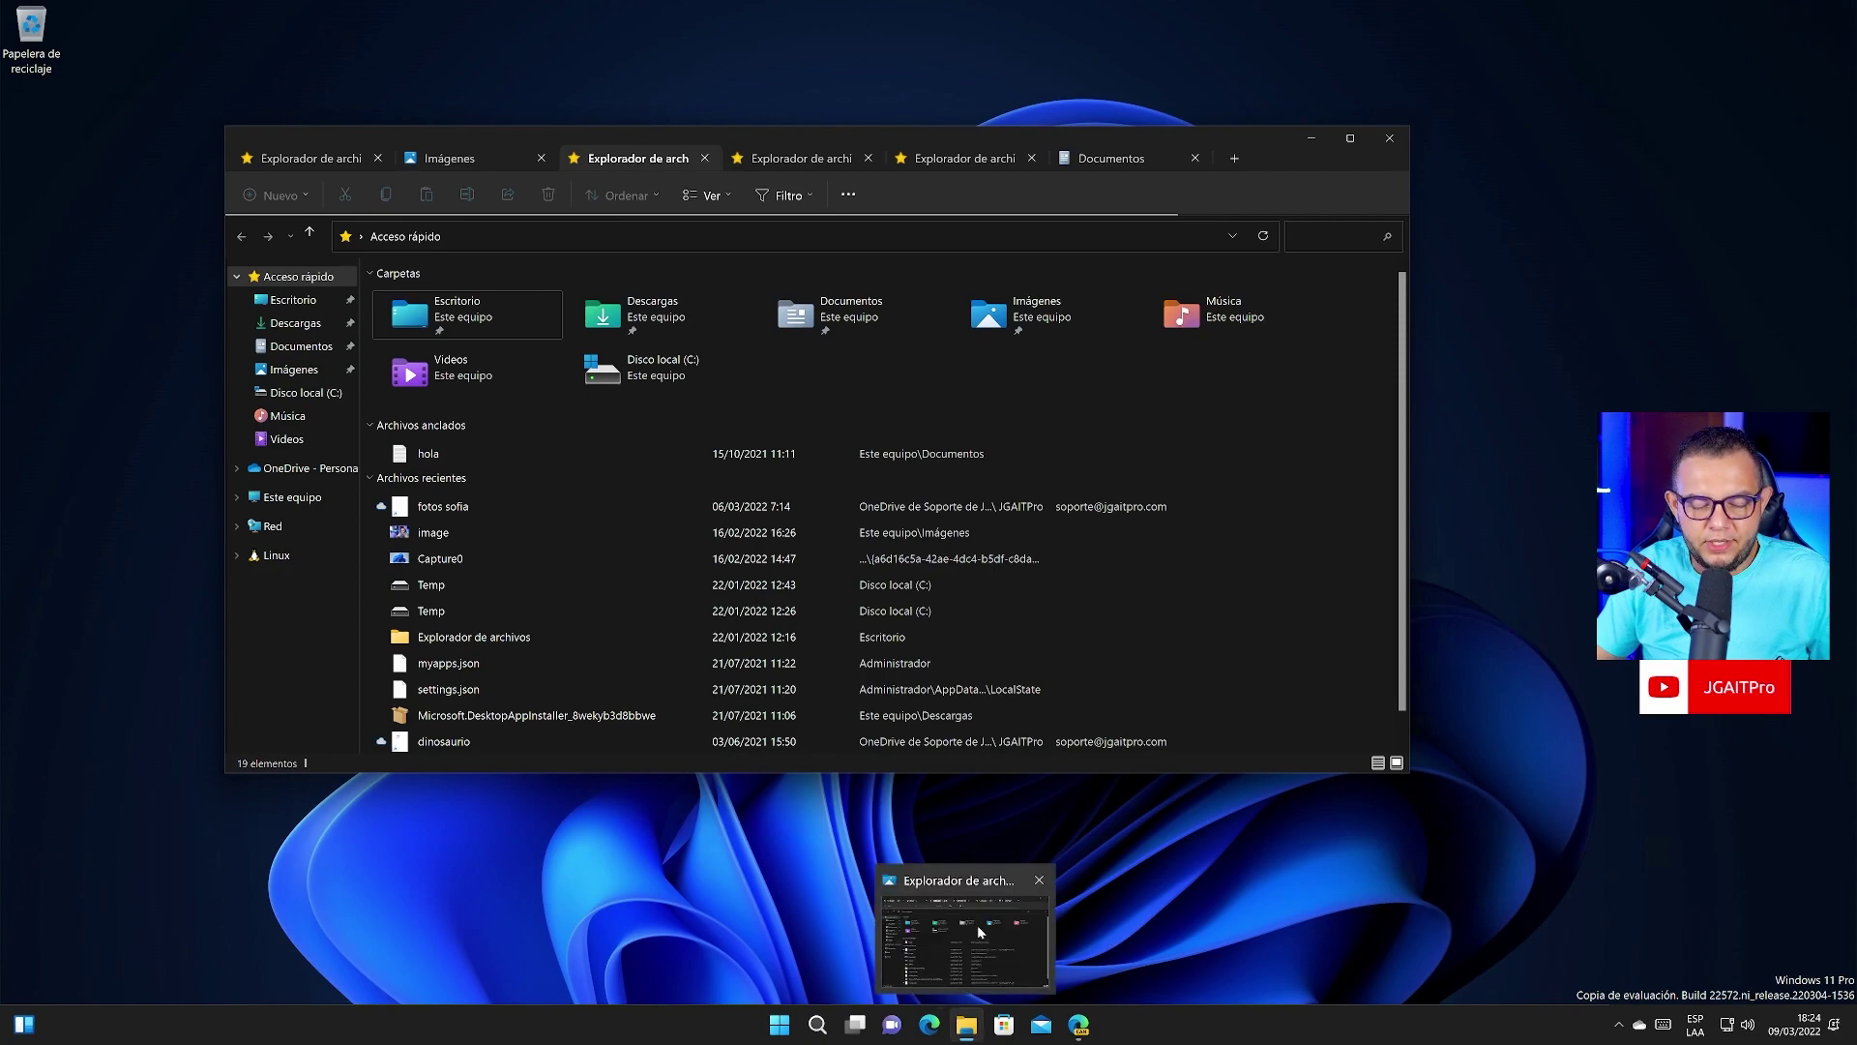
{"action": "key", "text": "ctrl+n"}
{"action": "left_click_drag", "start_coordinate": [558, 182], "coordinate": [940, 327]}
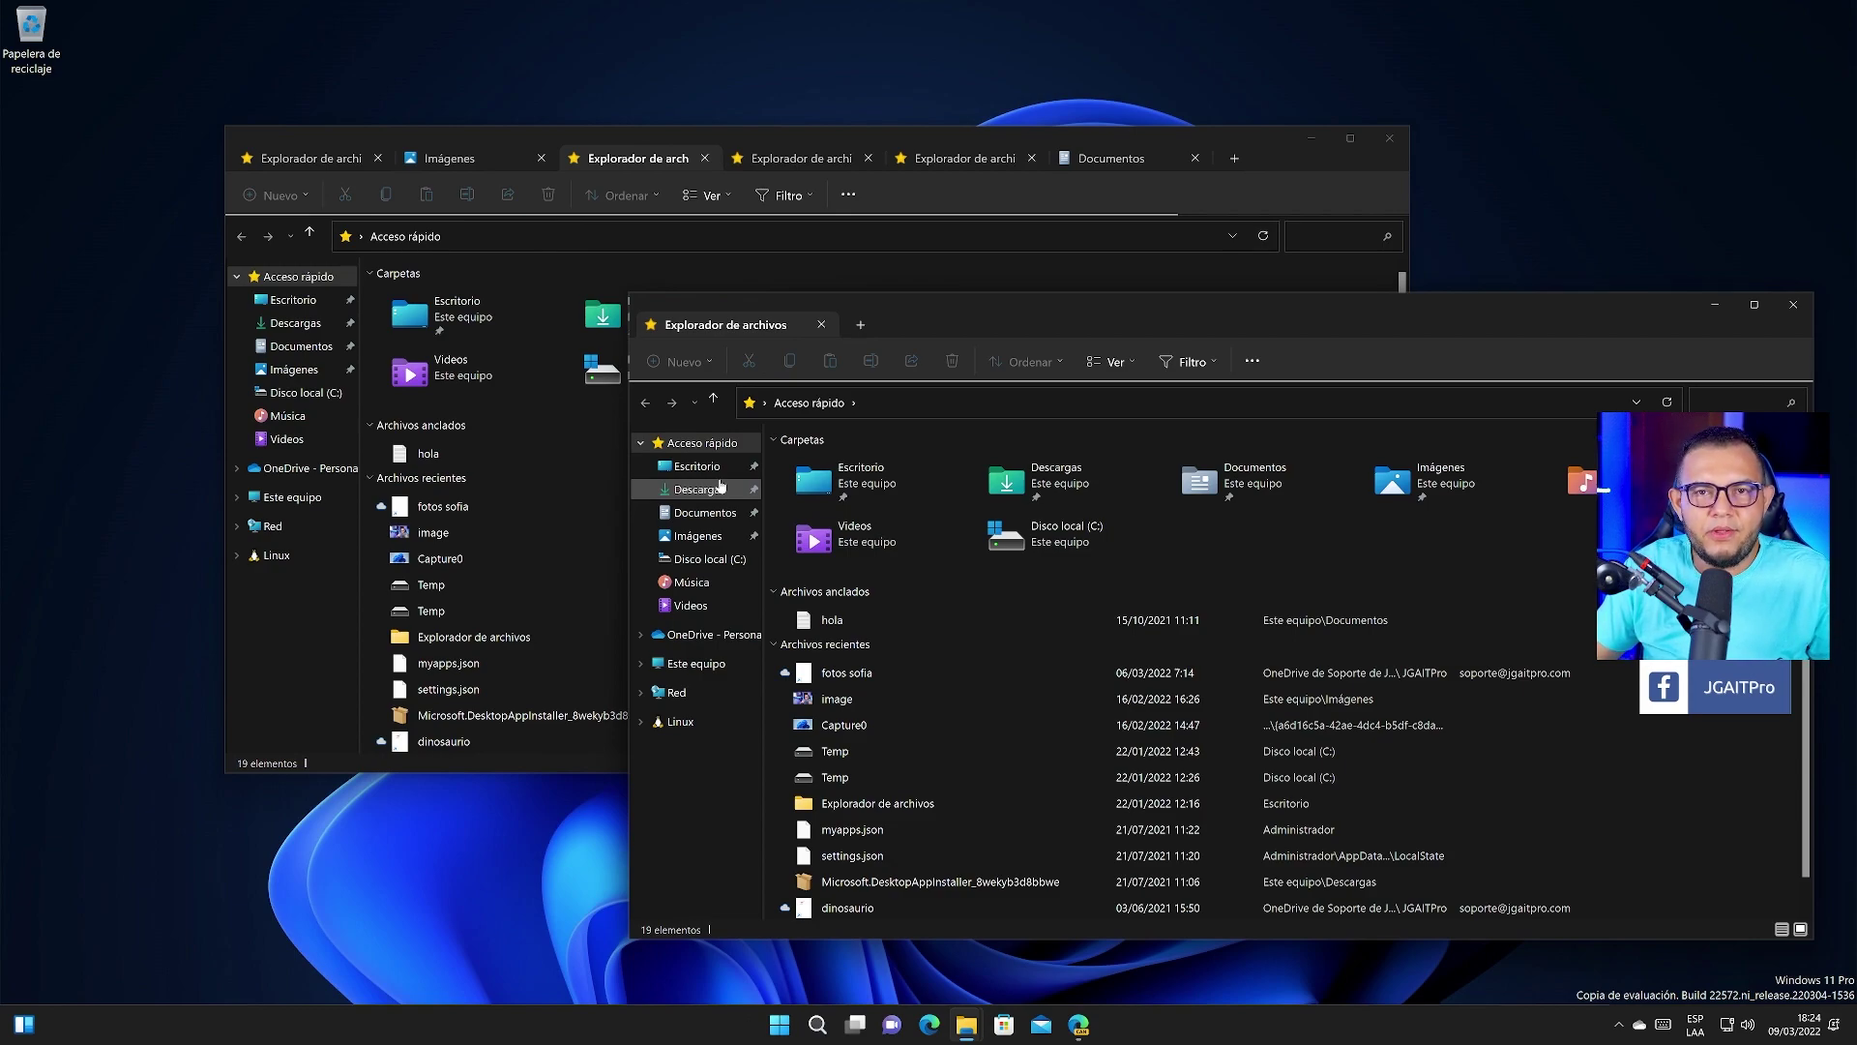
{"action": "left_click", "coordinate": [828, 134]}
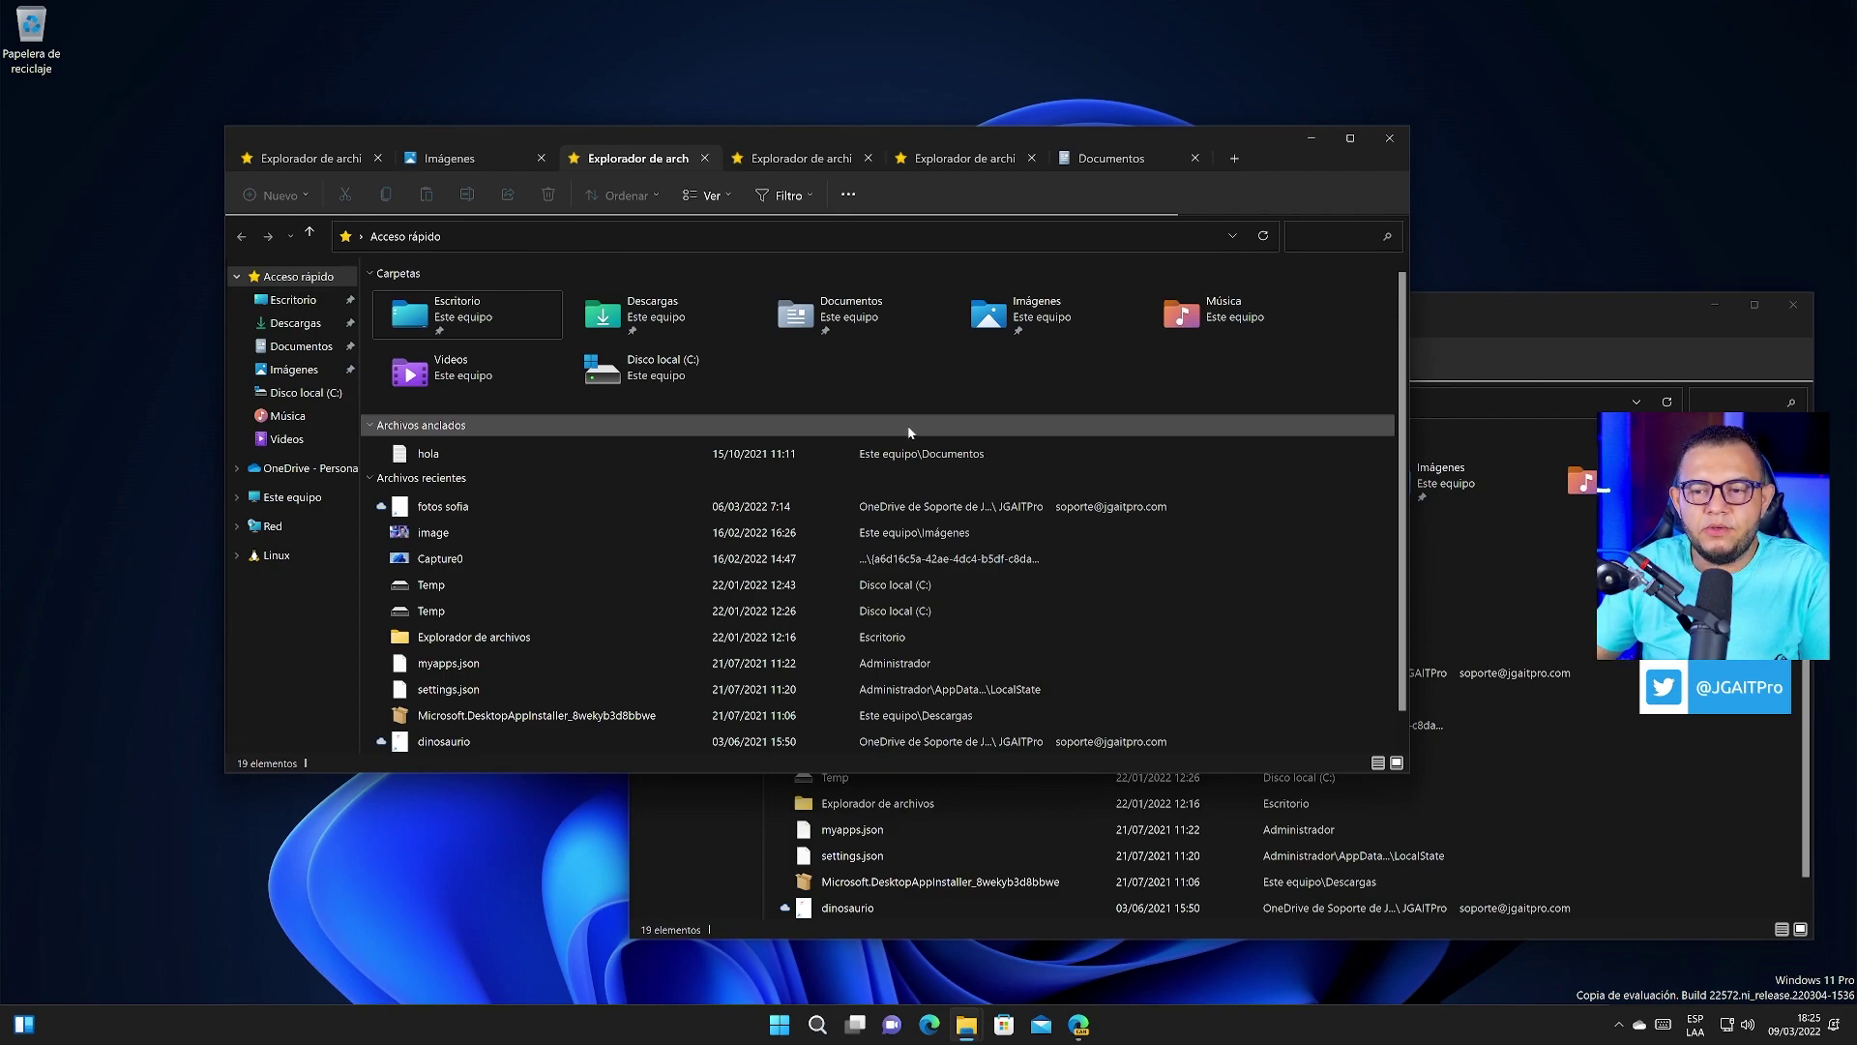
Step: Open Task Manager to view its CPU performance page, and close it again
{"action": "right_click", "coordinate": [779, 1024]}
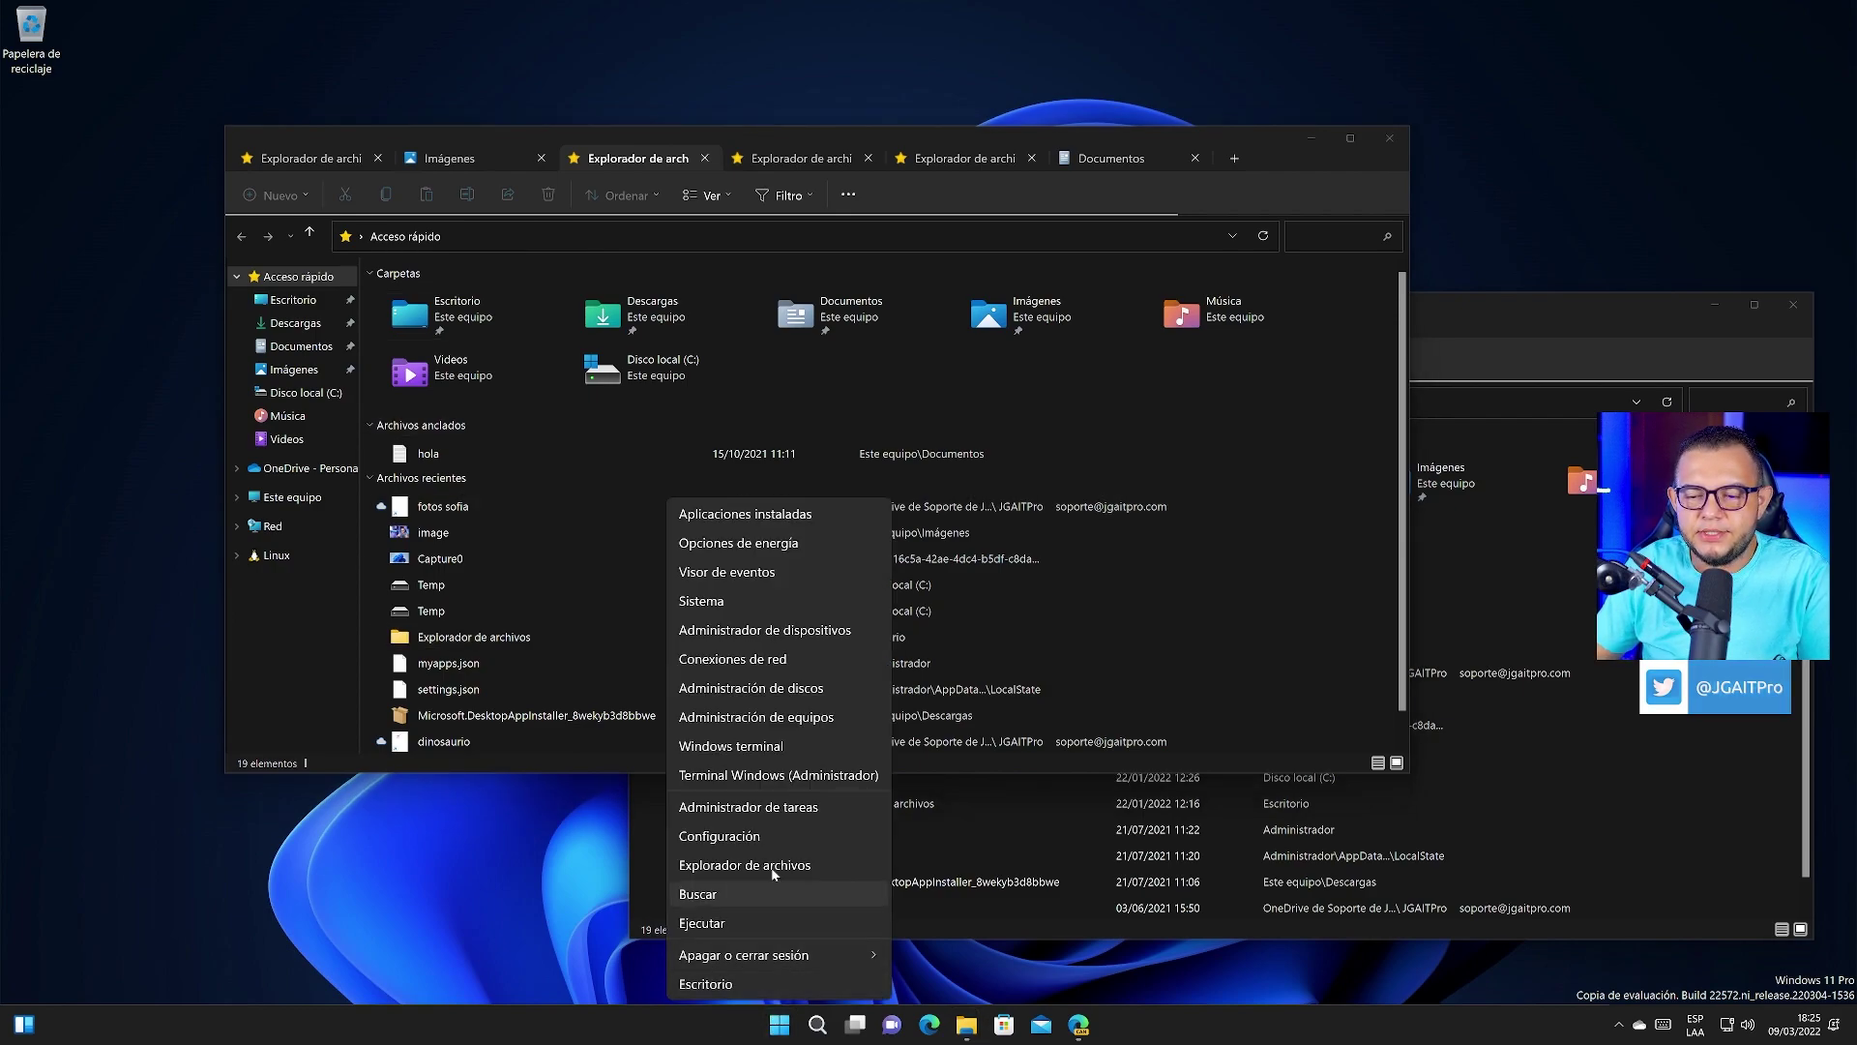
{"action": "left_click", "coordinate": [747, 806]}
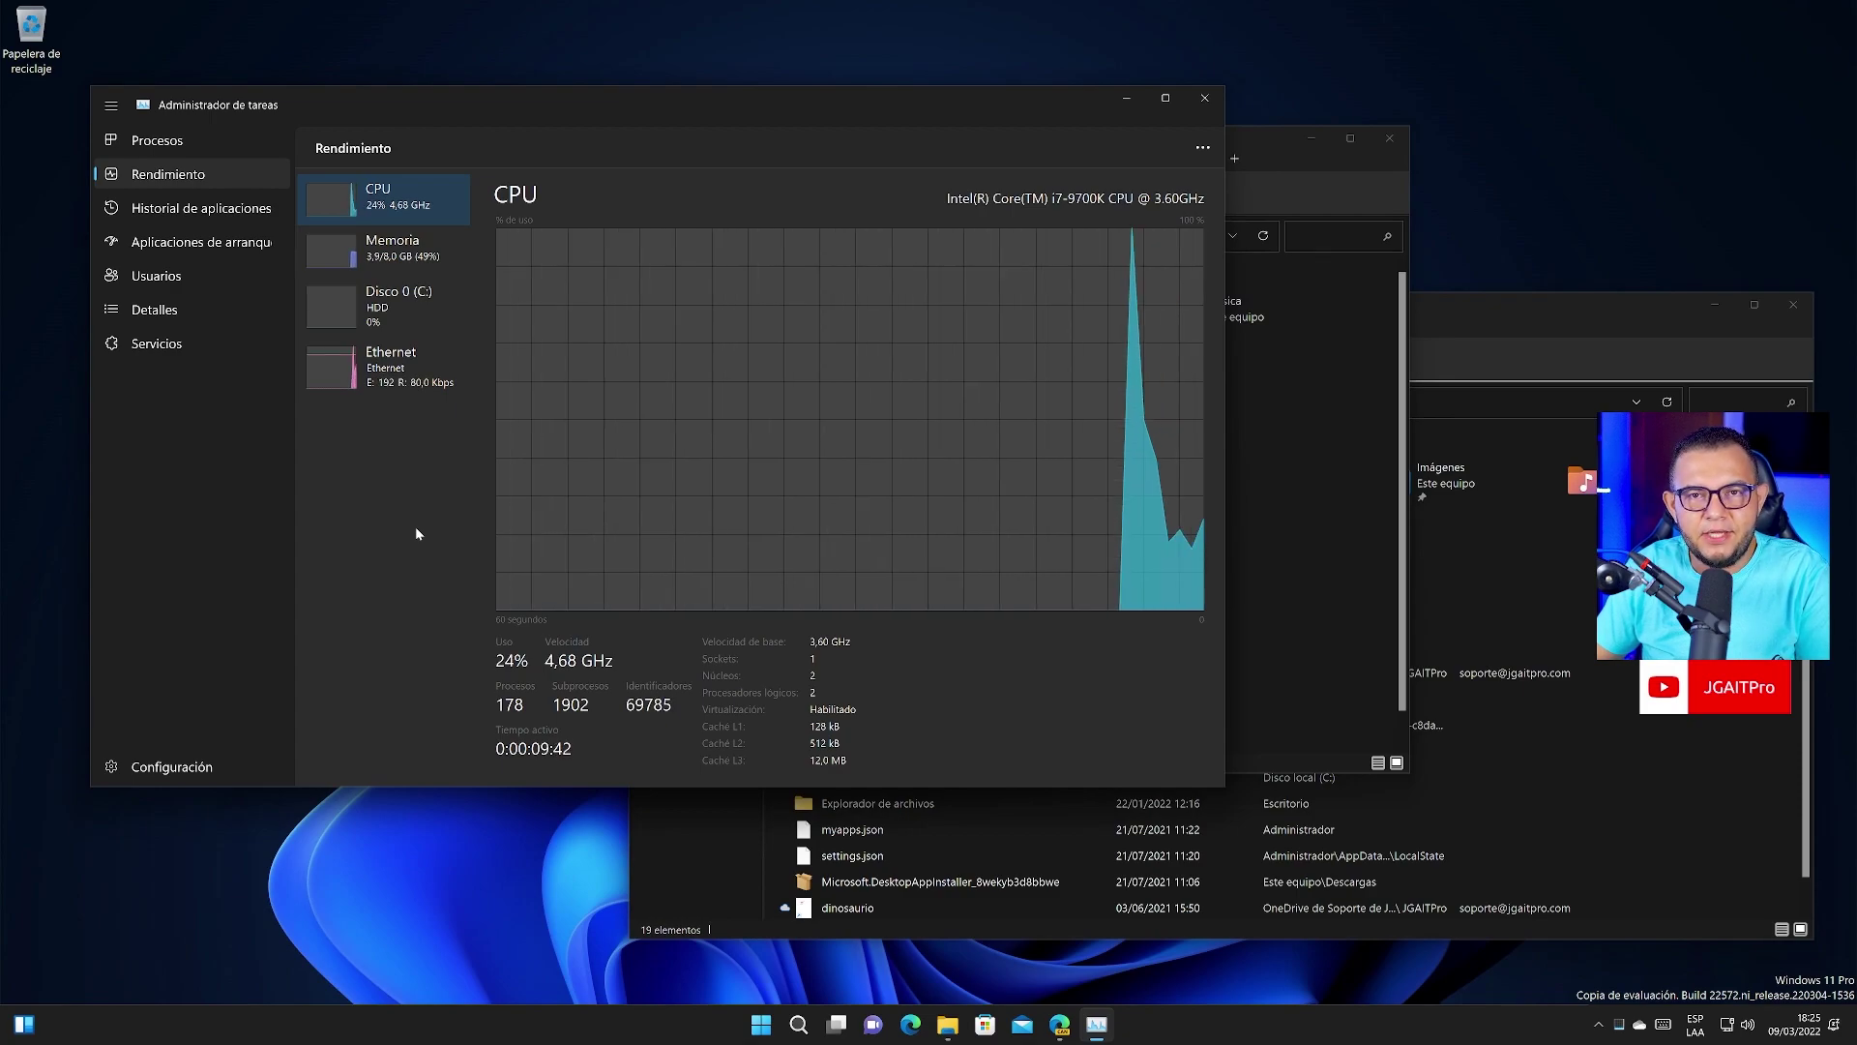
{"action": "left_click", "coordinate": [1204, 97]}
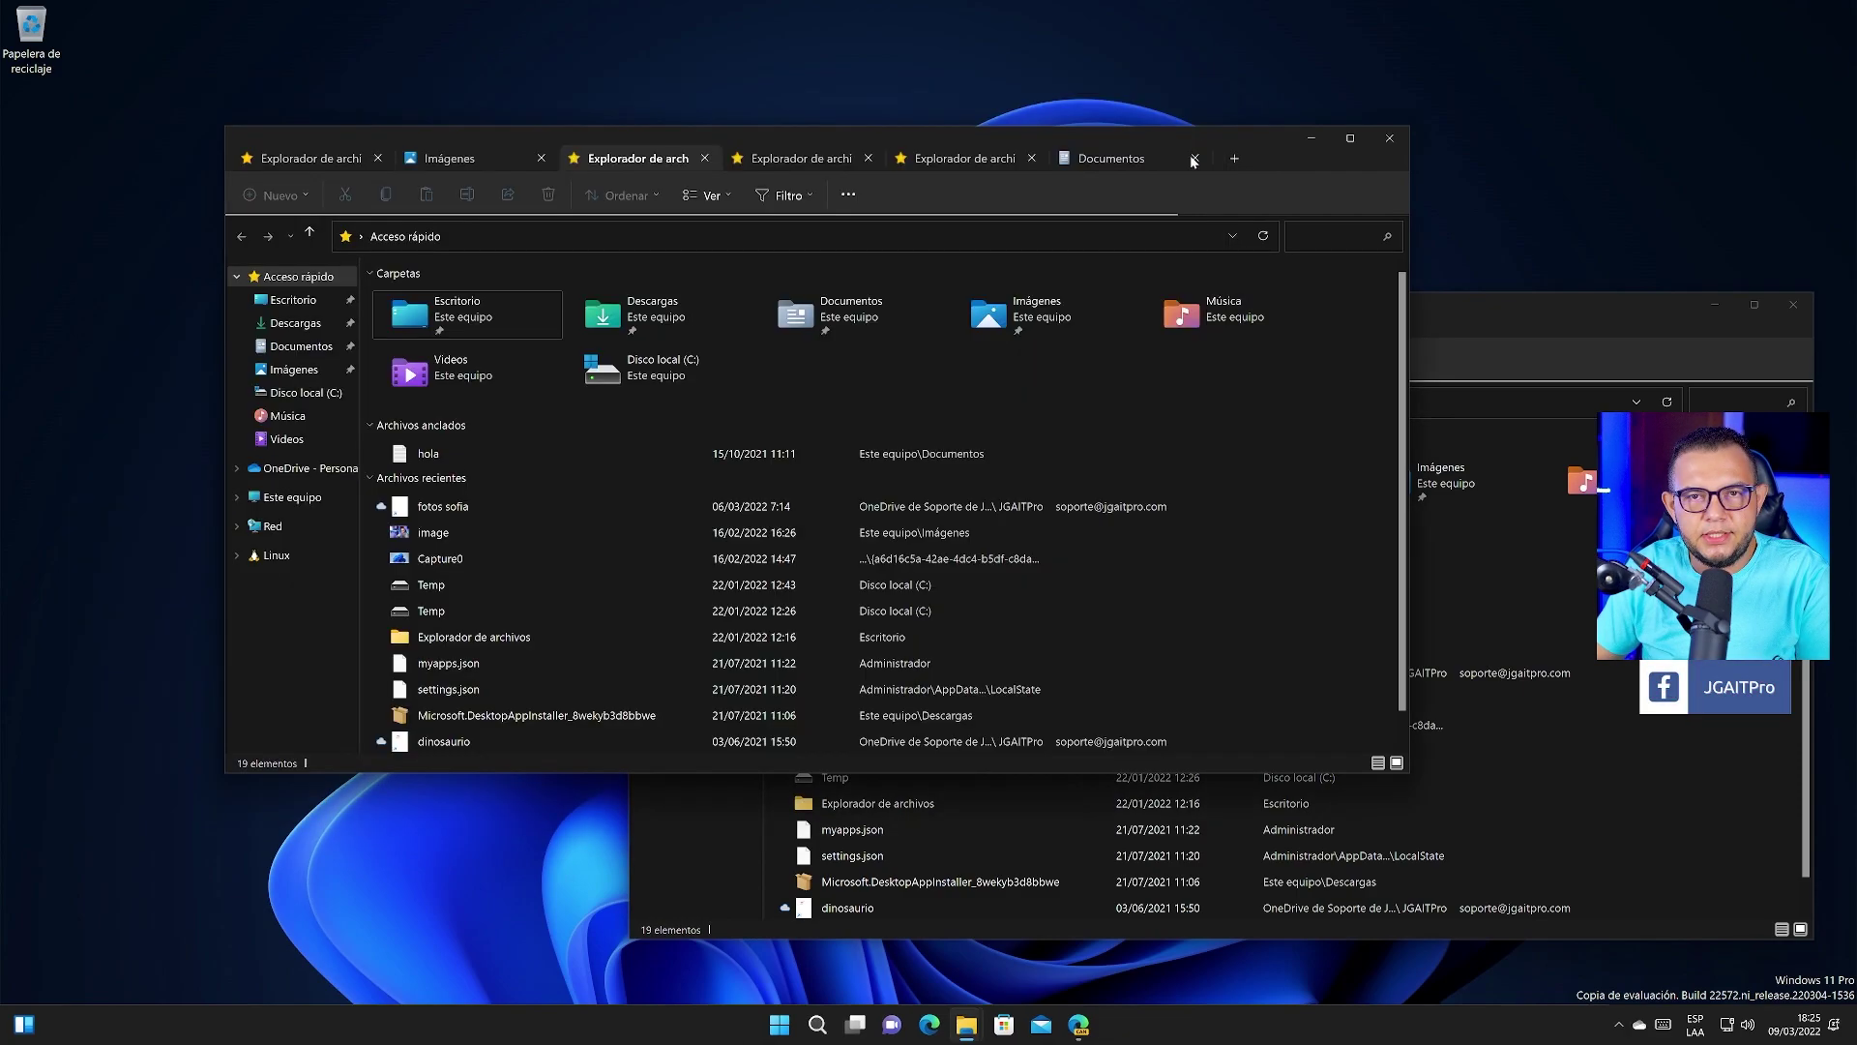